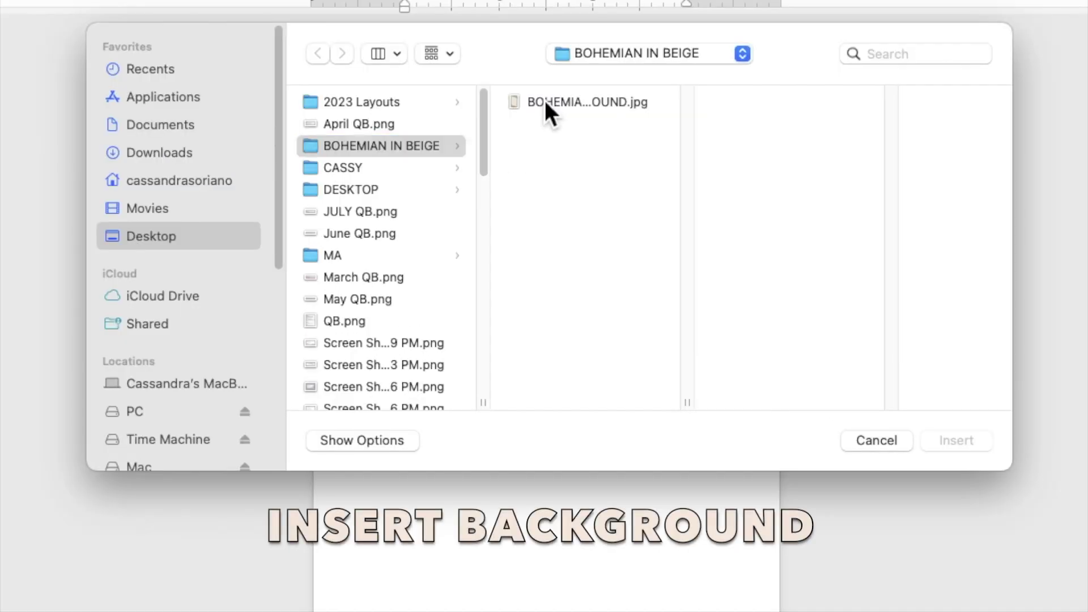
Insert the beige feather background image and set its wrapping to Behind Text
click(547, 149)
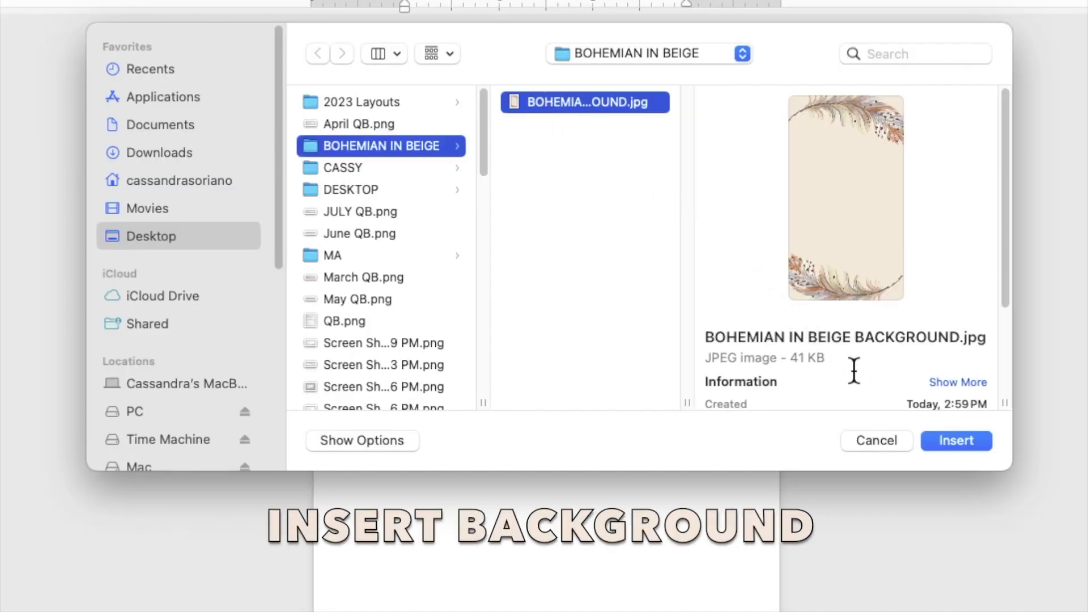
click(955, 441)
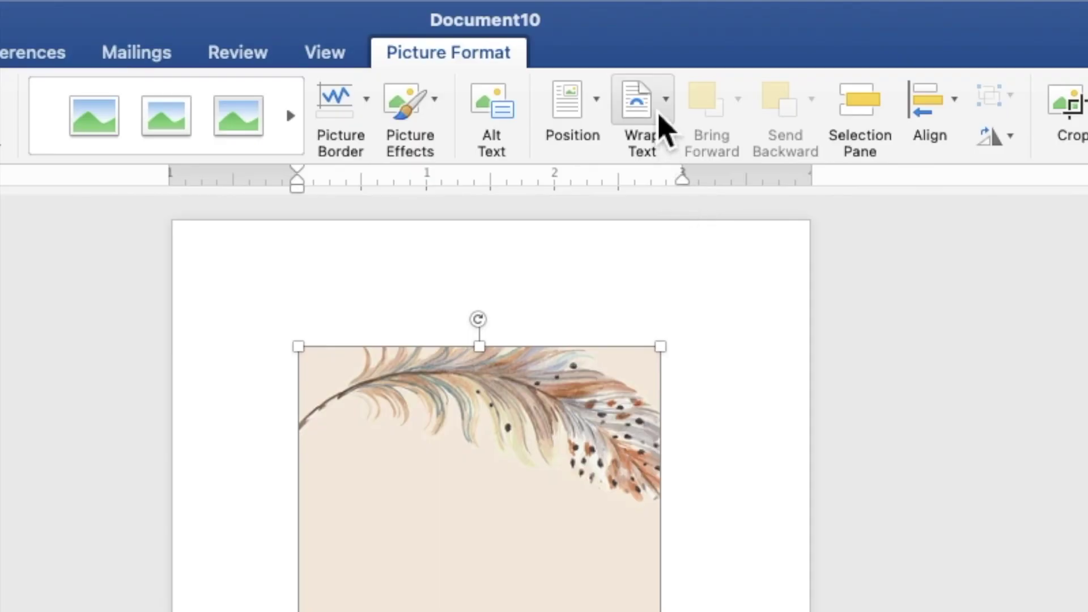
click(663, 129)
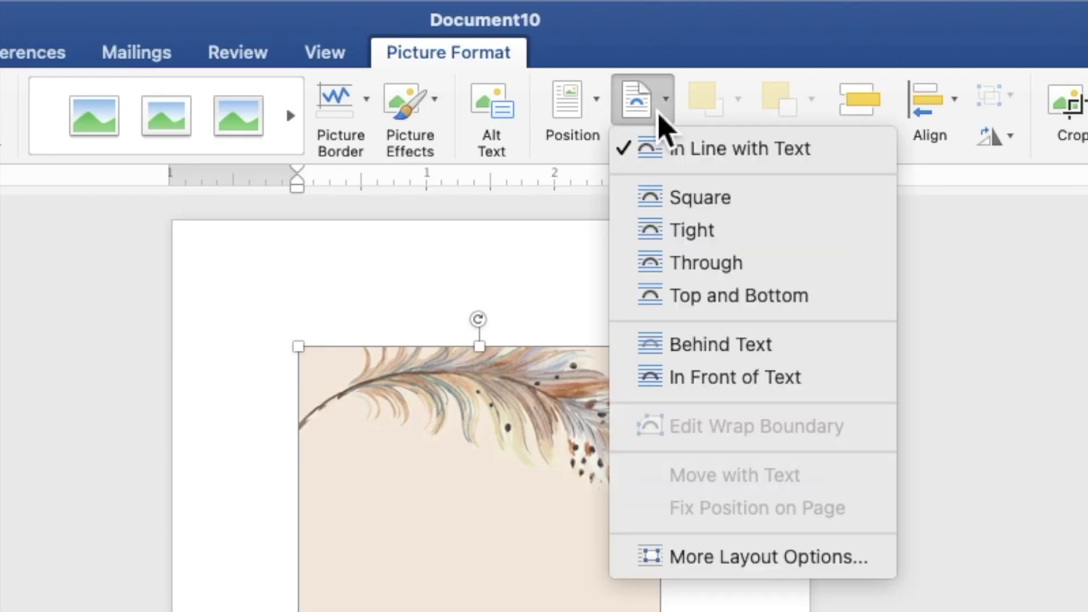
click(687, 346)
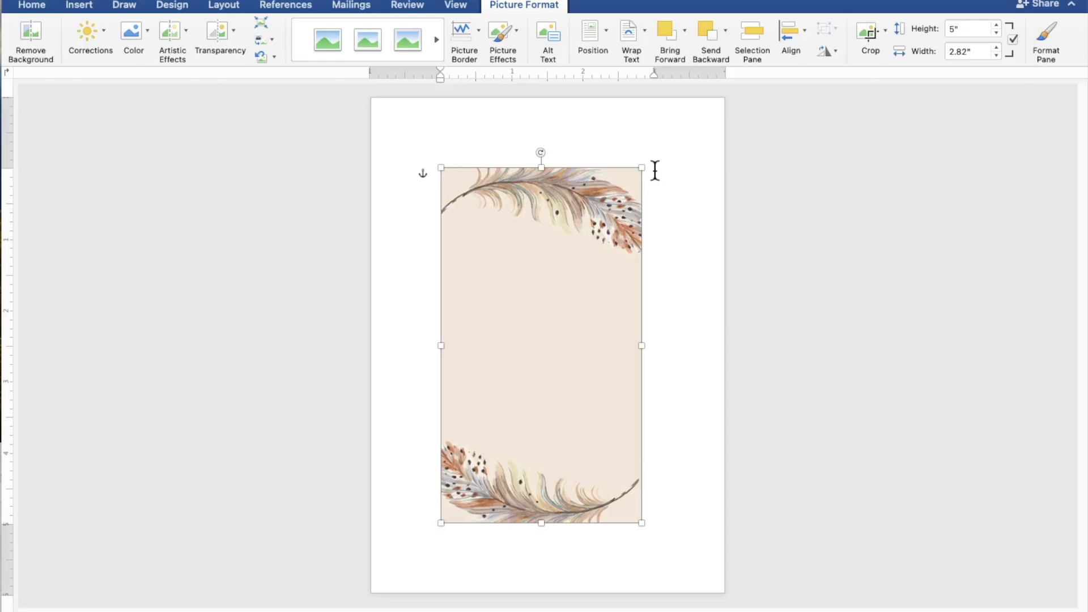
Move the picture to the top-left corner and stretch it to fill the page (7.01" × 5.03")
drag(573, 222, 501, 150)
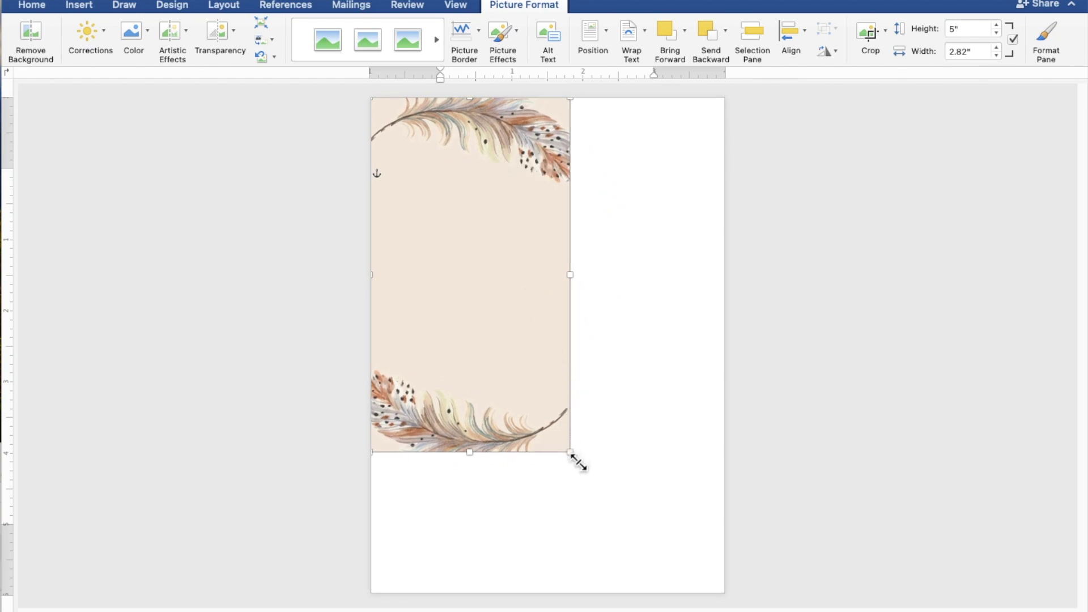
drag(578, 462, 658, 575)
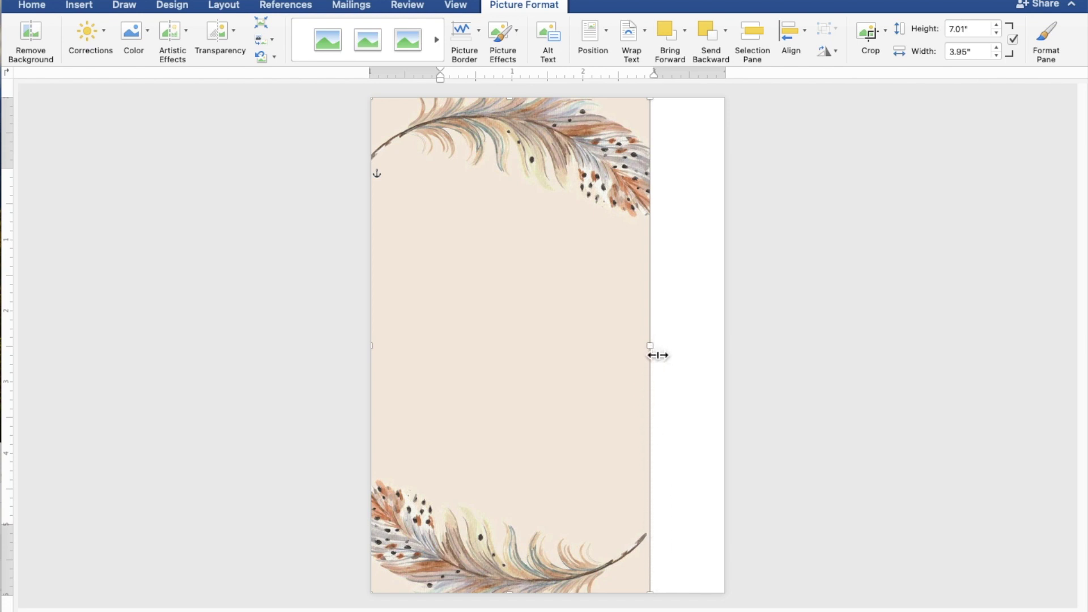
drag(658, 355, 730, 357)
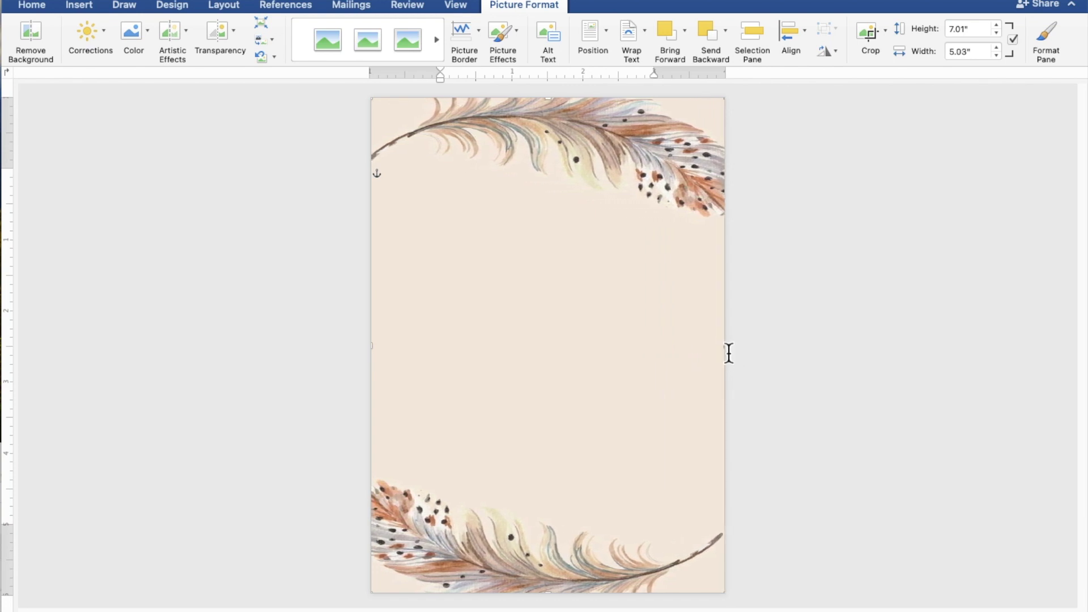
Draw a large rectangle shape across the middle of the page
click(828, 384)
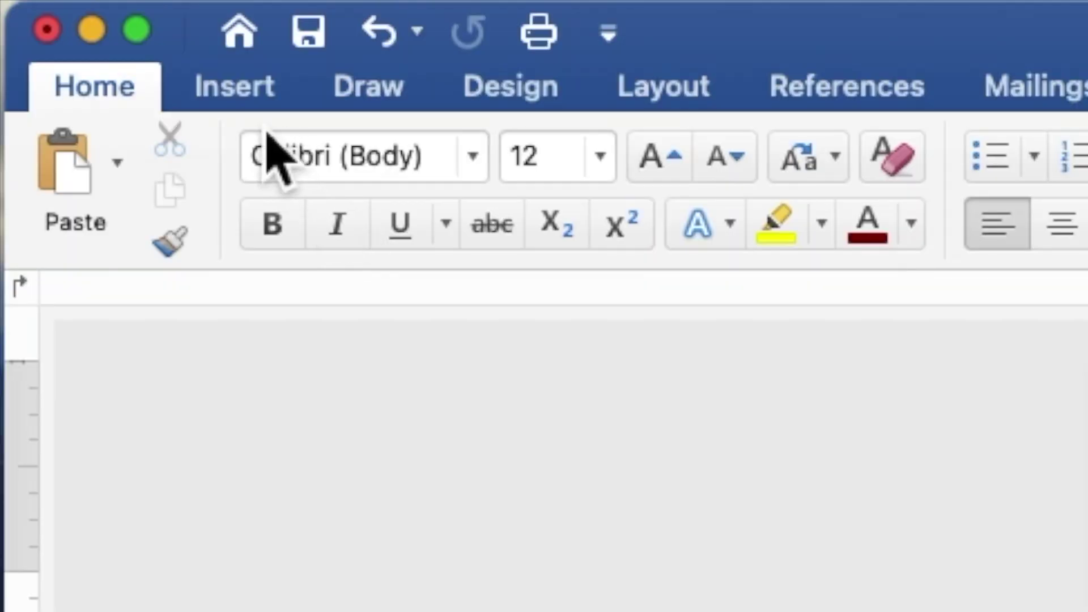
click(238, 95)
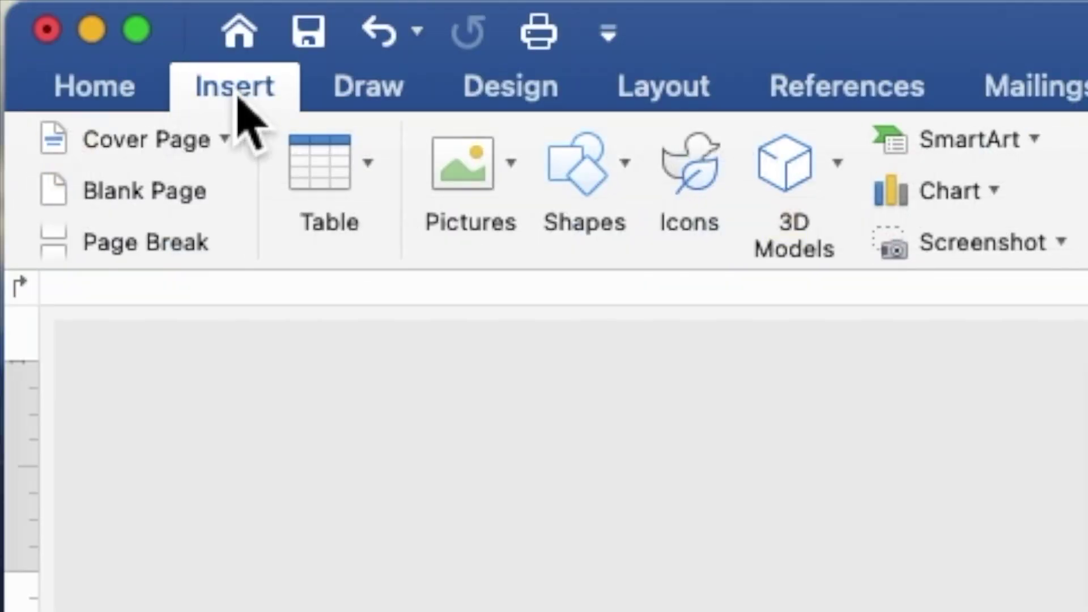
click(590, 176)
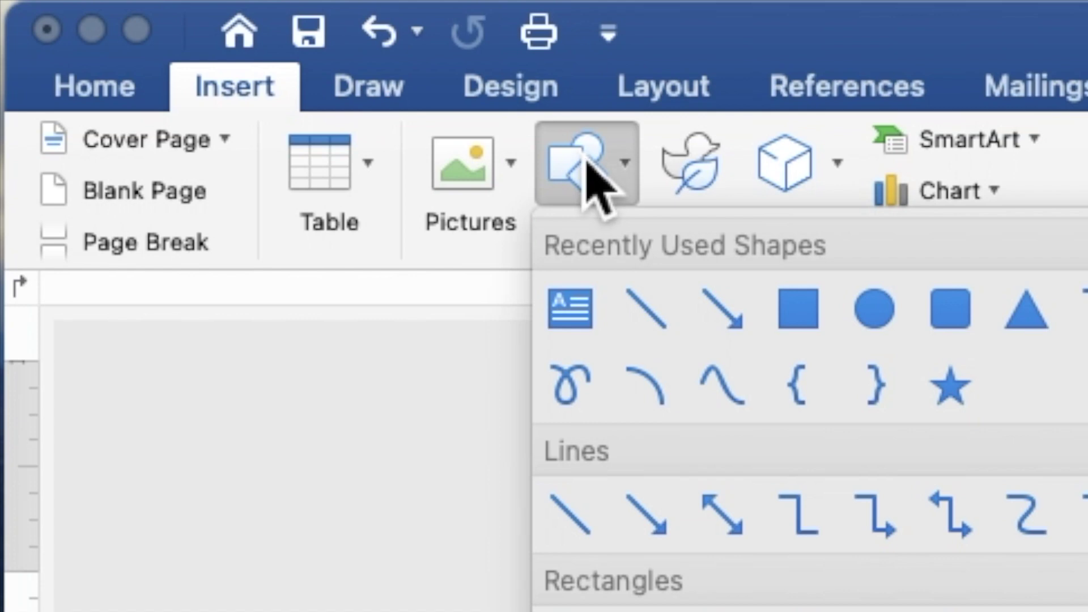
click(814, 320)
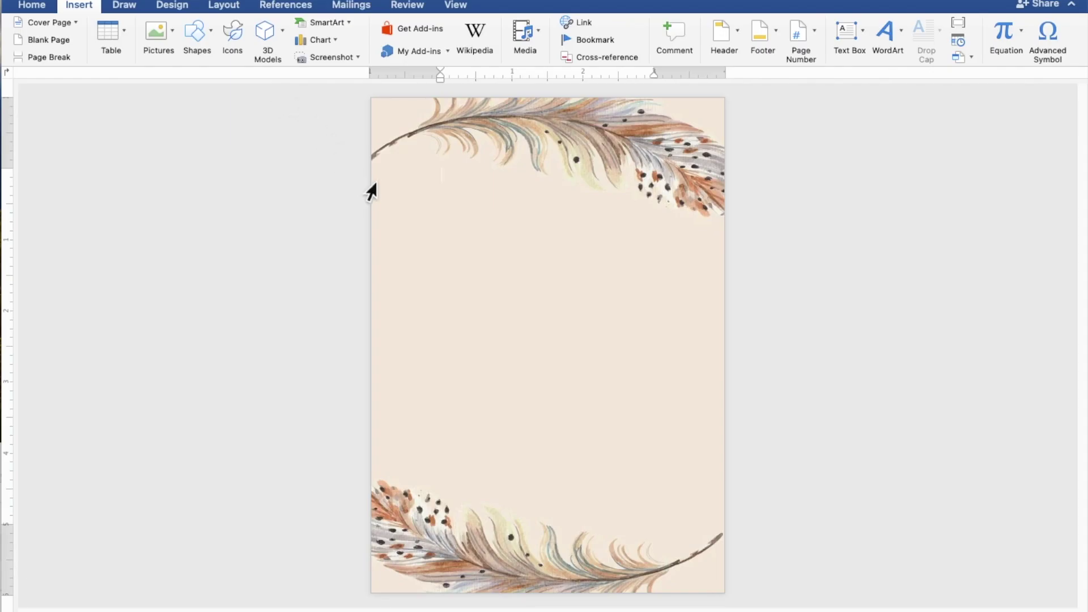
drag(380, 191, 729, 498)
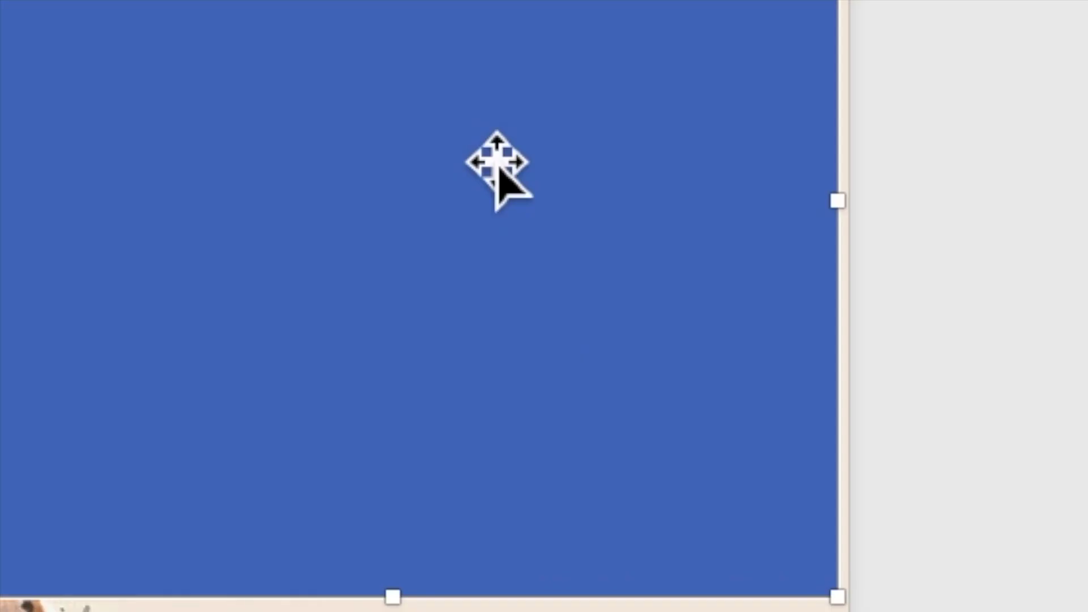
Make the rectangle accept text via Add Text
right_click(481, 152)
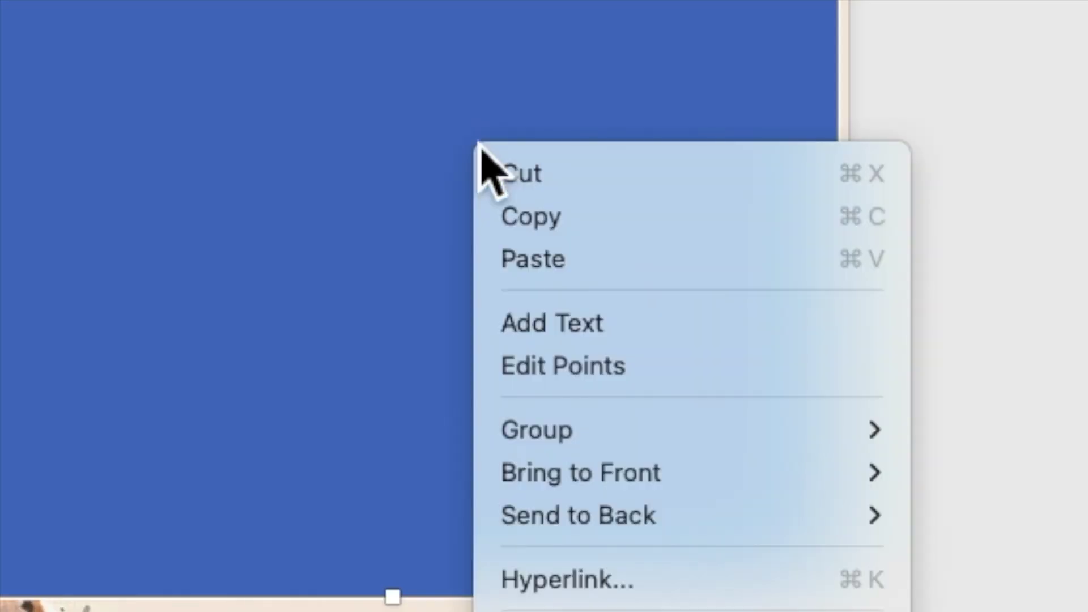
click(519, 334)
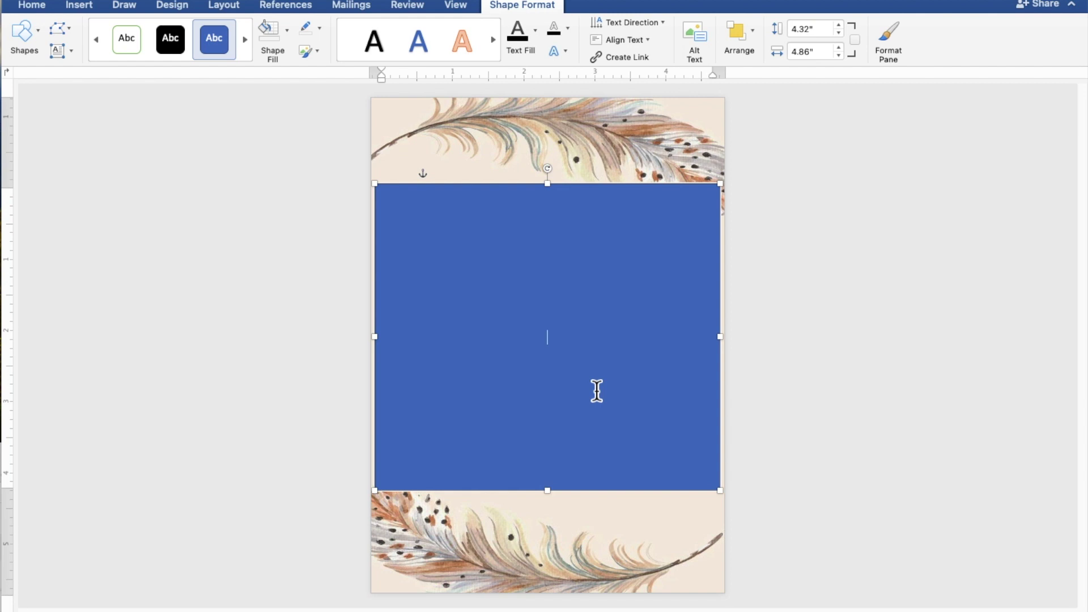
scroll(597, 391, up, 5)
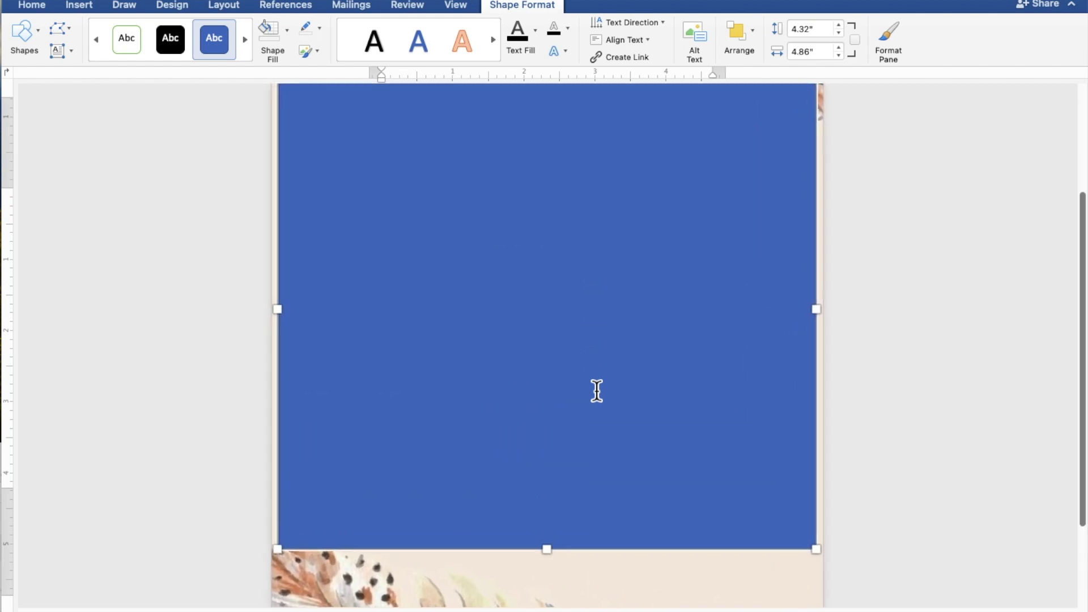
scroll(597, 391, up, 2)
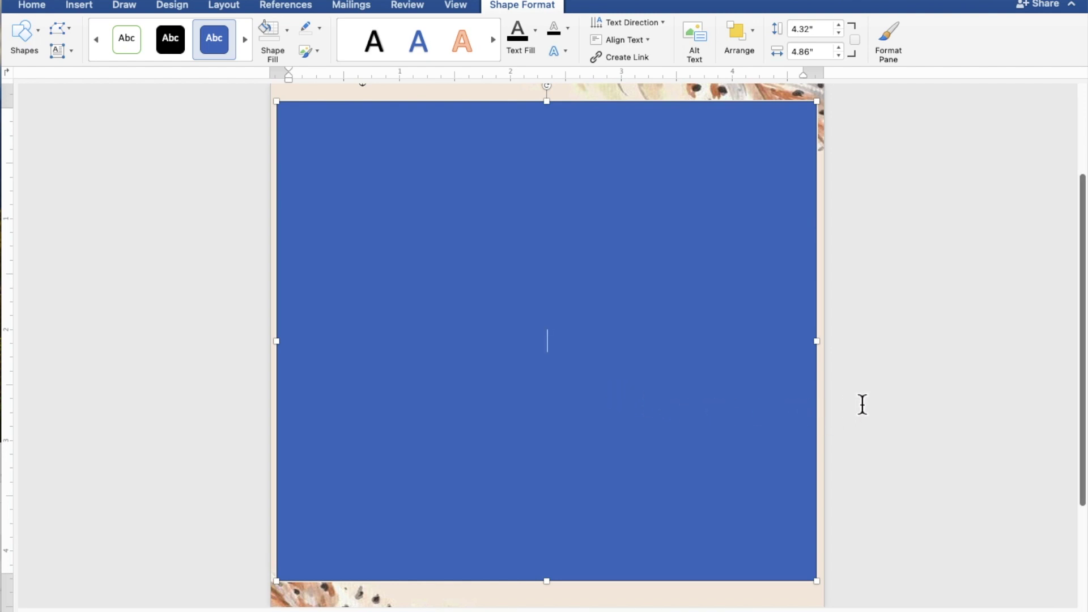
Type TOGETHER WITH THEIR FAMILIES, the groom's name, AND, and the bride's name on separate lines
text(TOGETHER WIT)
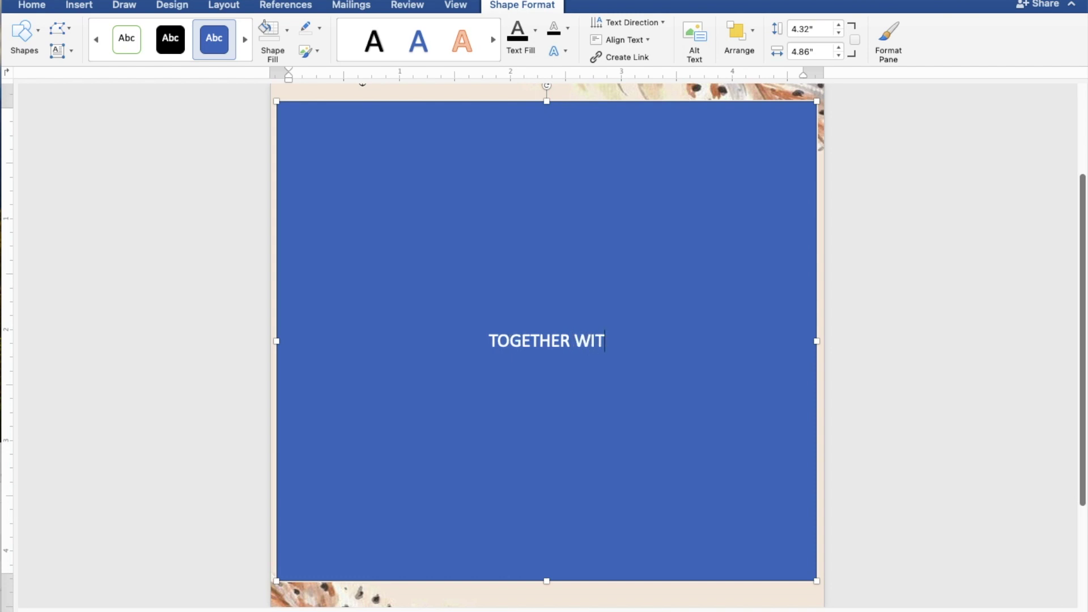
text(H T)
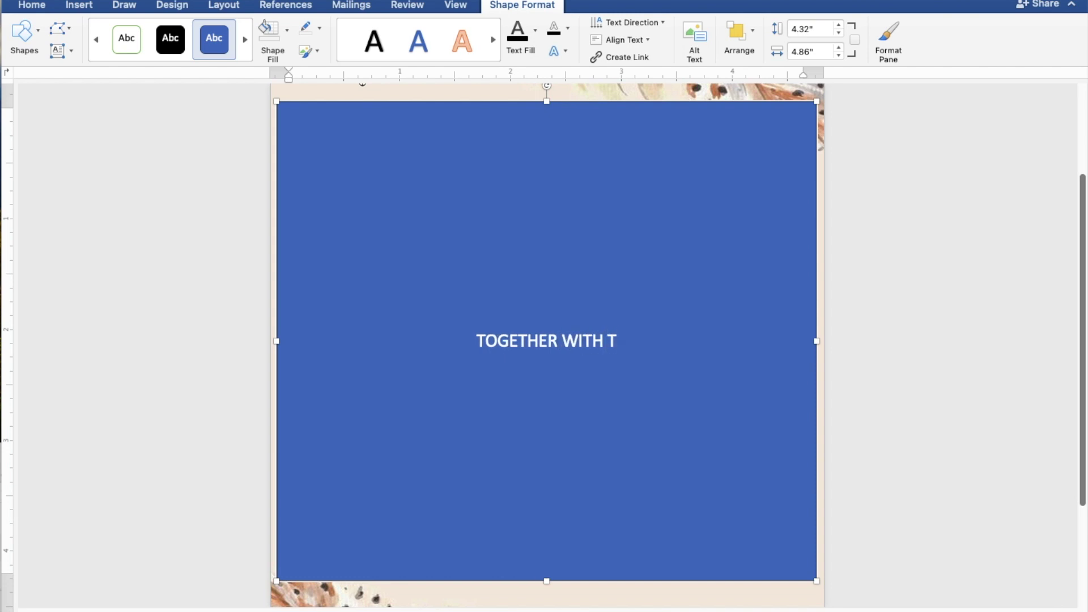
text(HE)
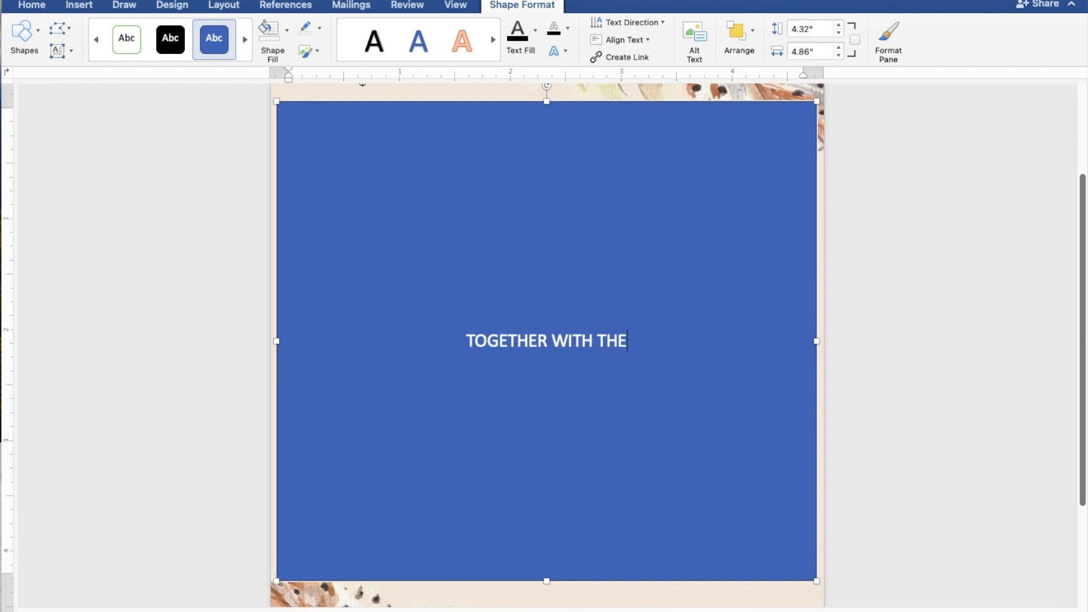
text(IR)
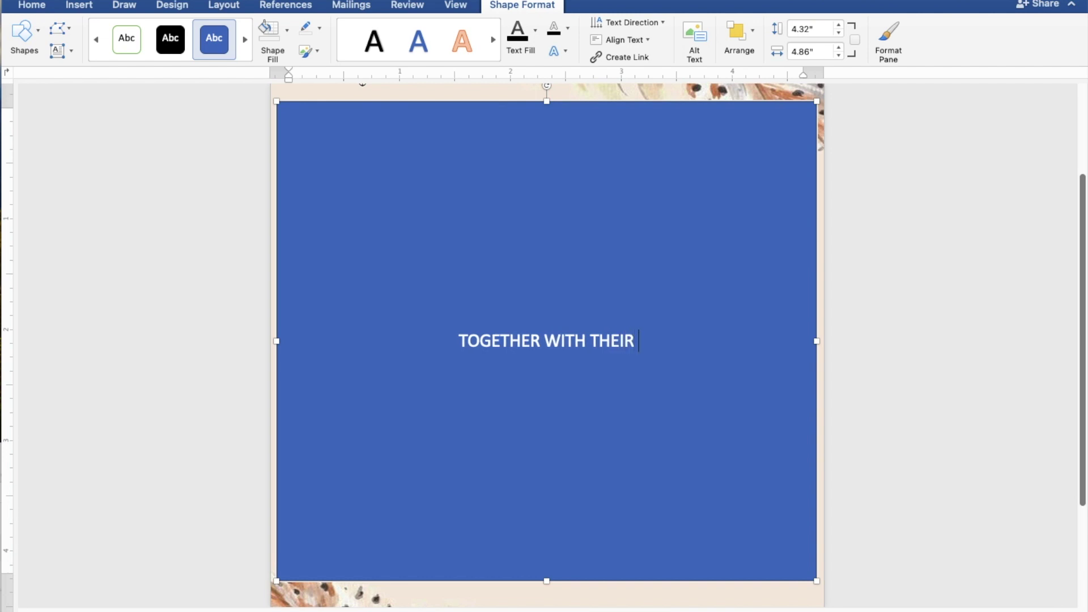
text( FAM)
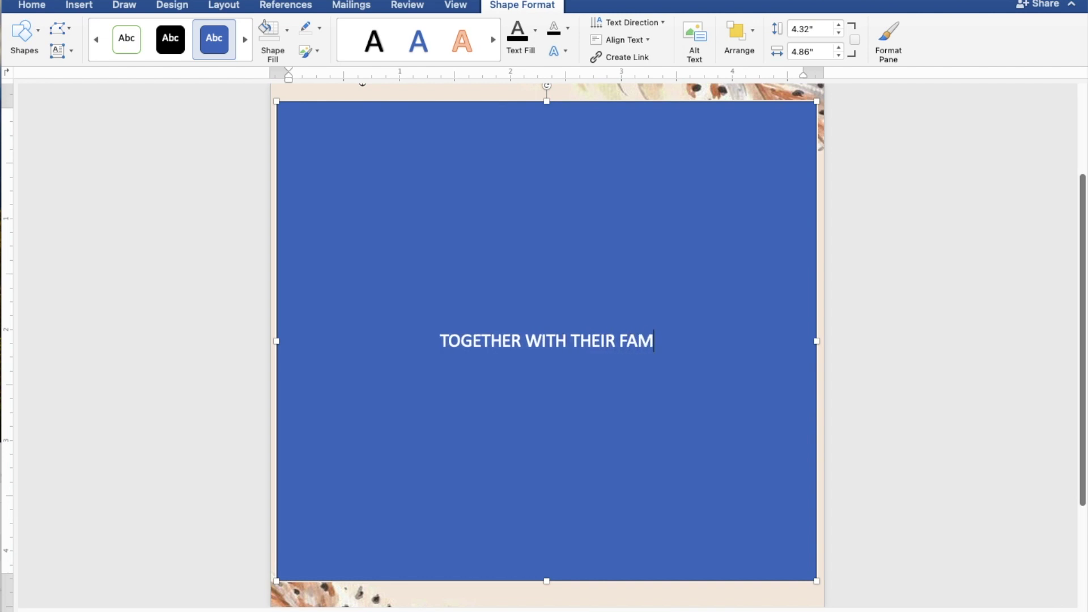
text(ILI)
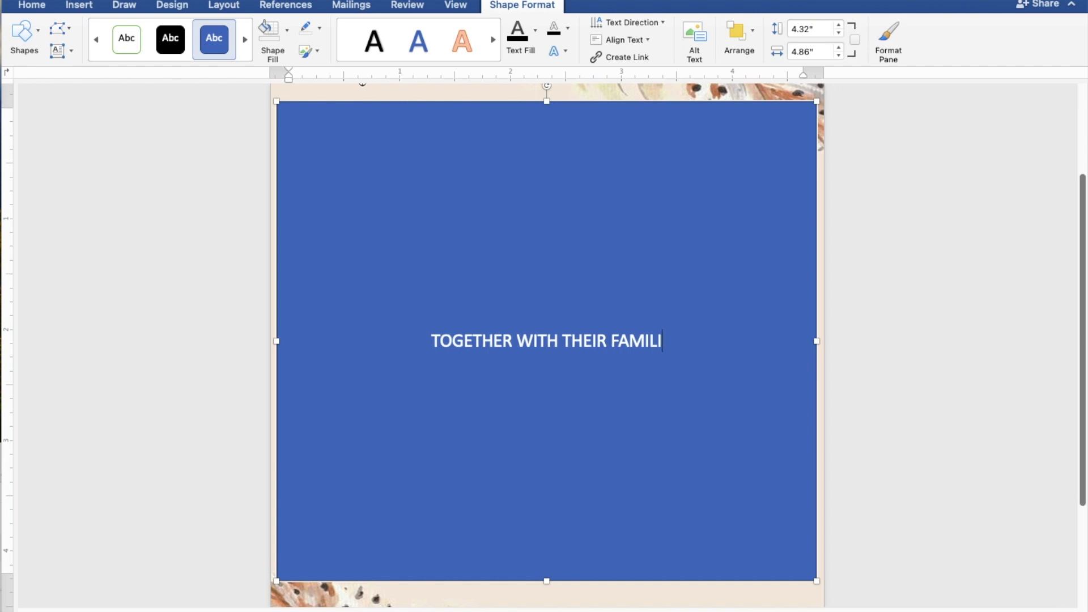
text(ES)
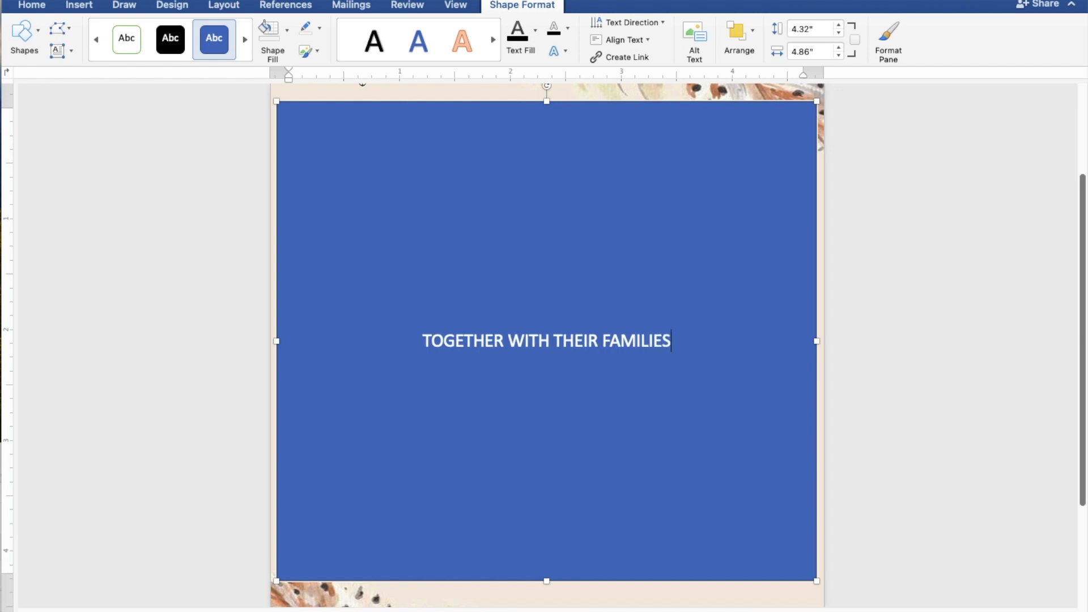
key(Return)
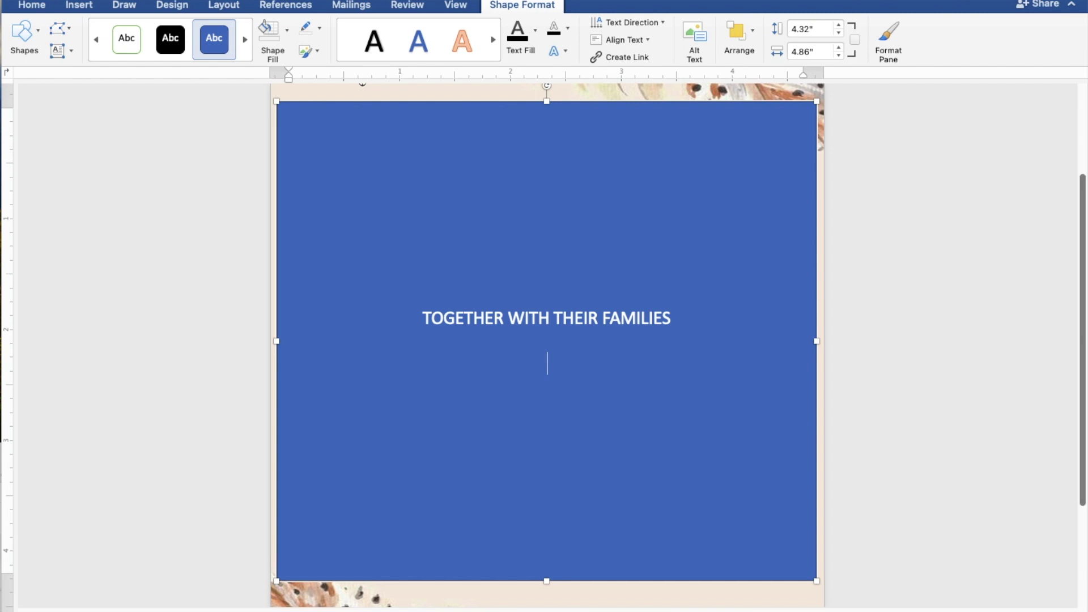
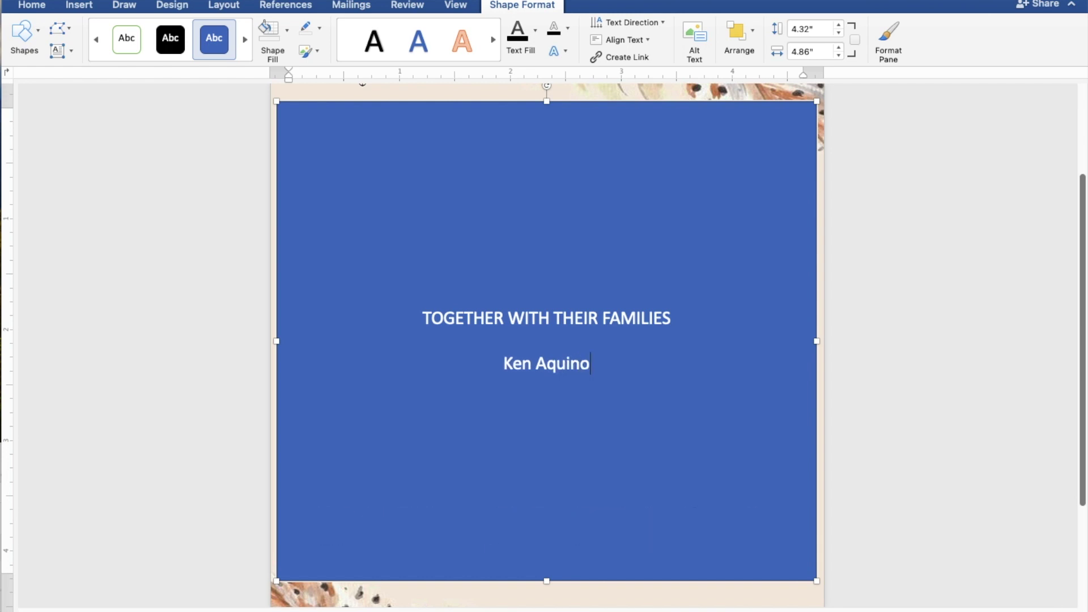
key(Return)
text(AND)
key(Return)
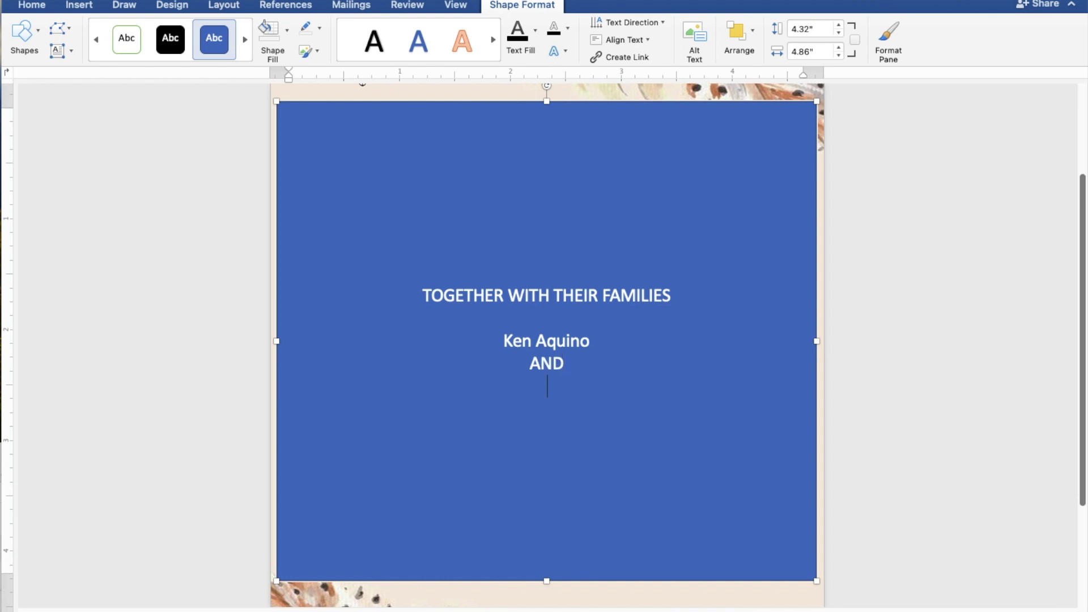
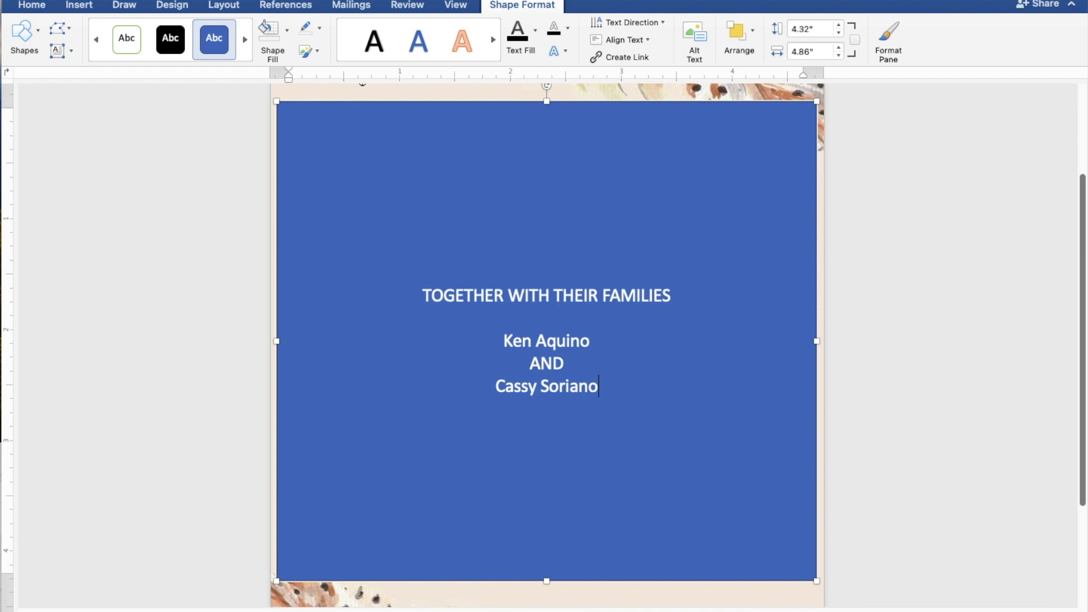
key(Return)
key(Return)
Add the lines REQUEST THE PLEASURE OF YOUR PRESENCE and AS THEY JOYFULLY UNITE IN MARRIAGE
text(REQ)
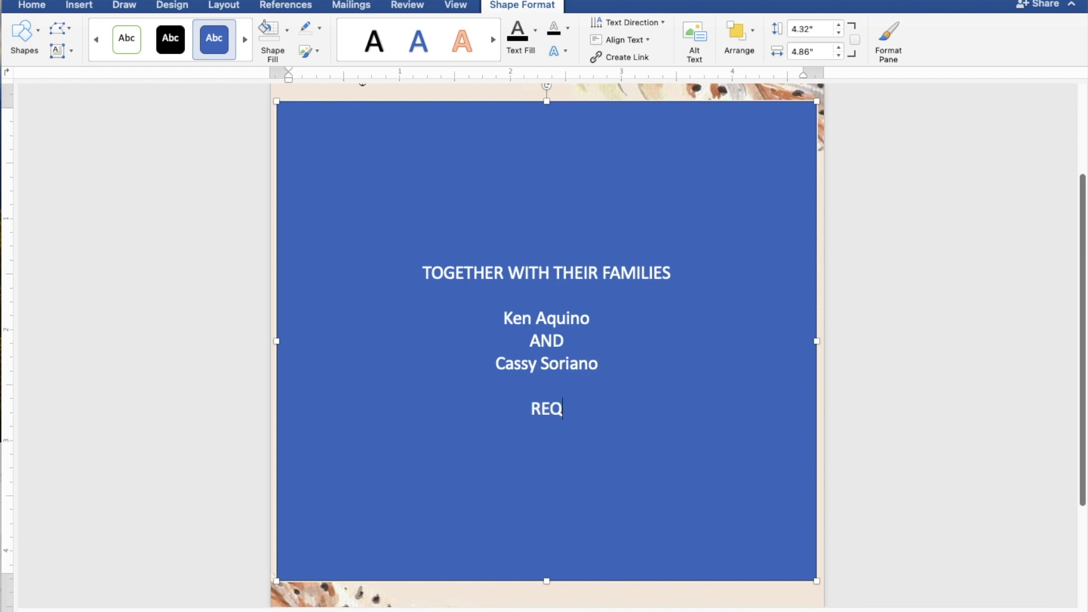
text(UES)
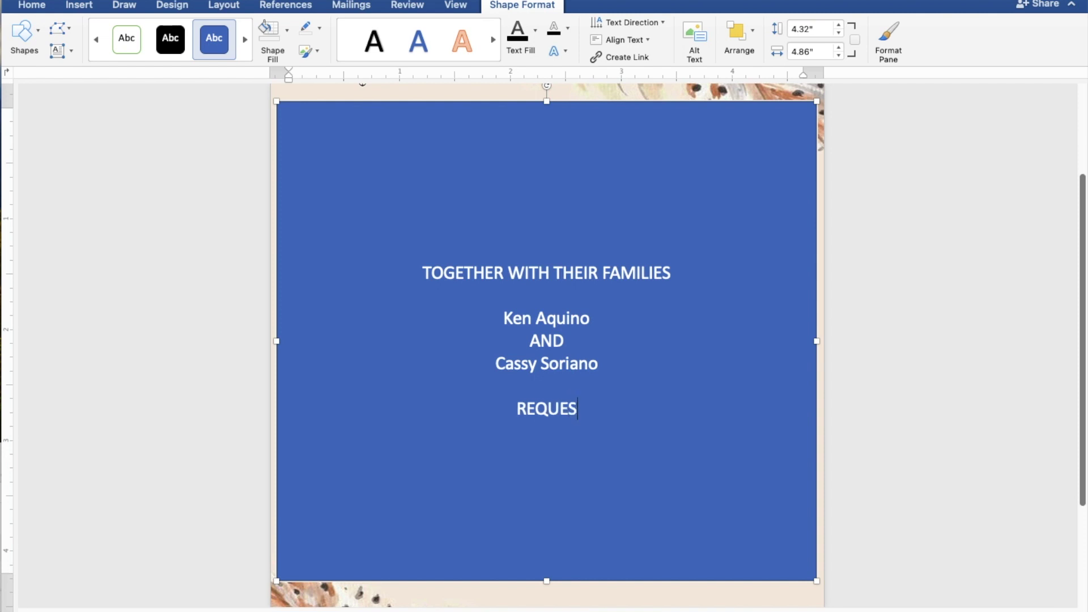
text(T THE )
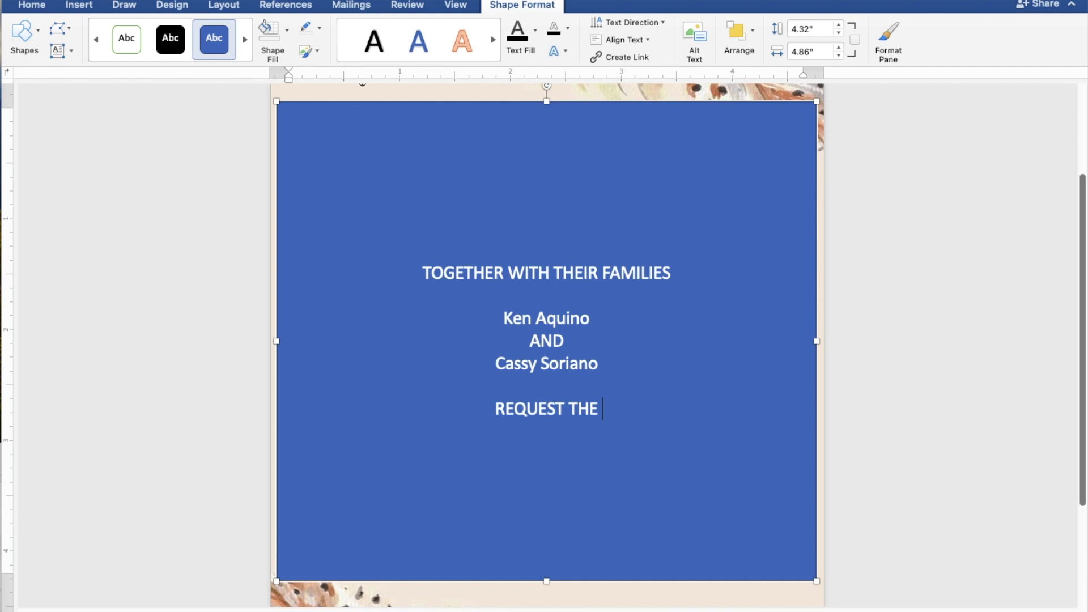
text(PLE)
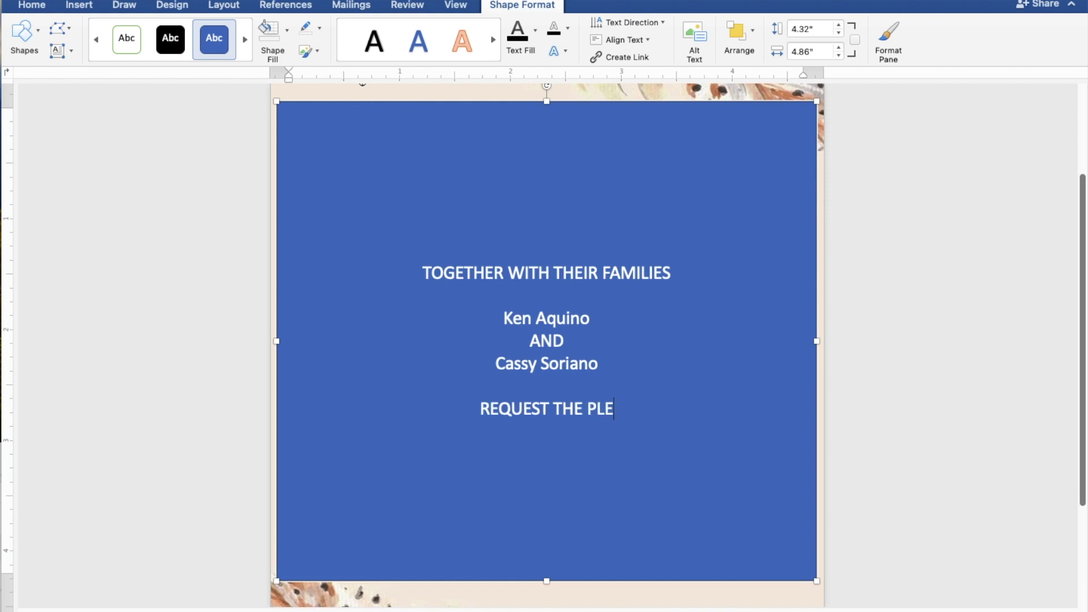
text(ASU)
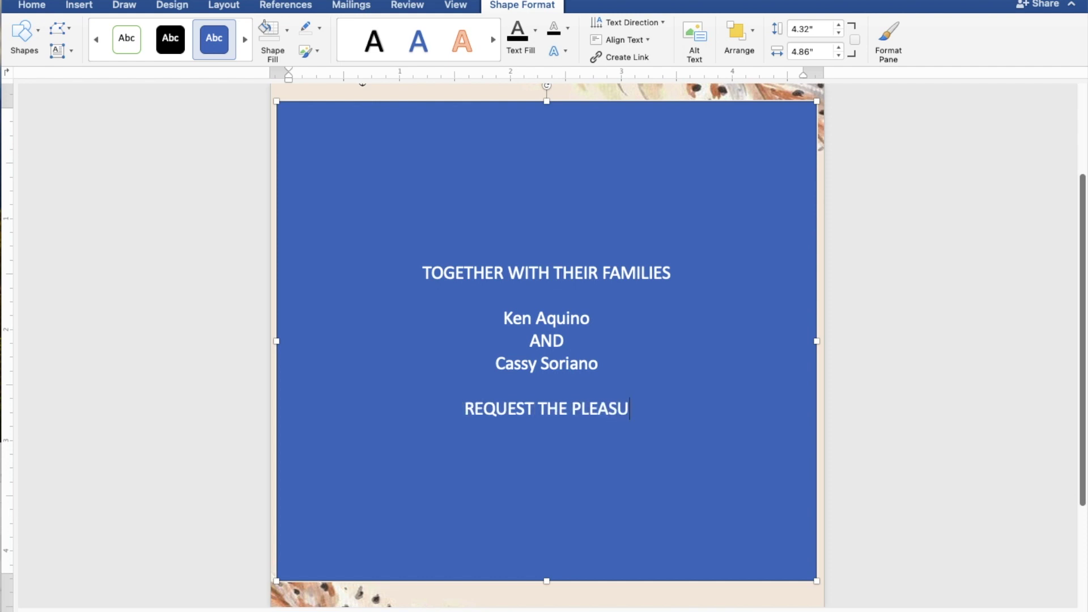
text(RE )
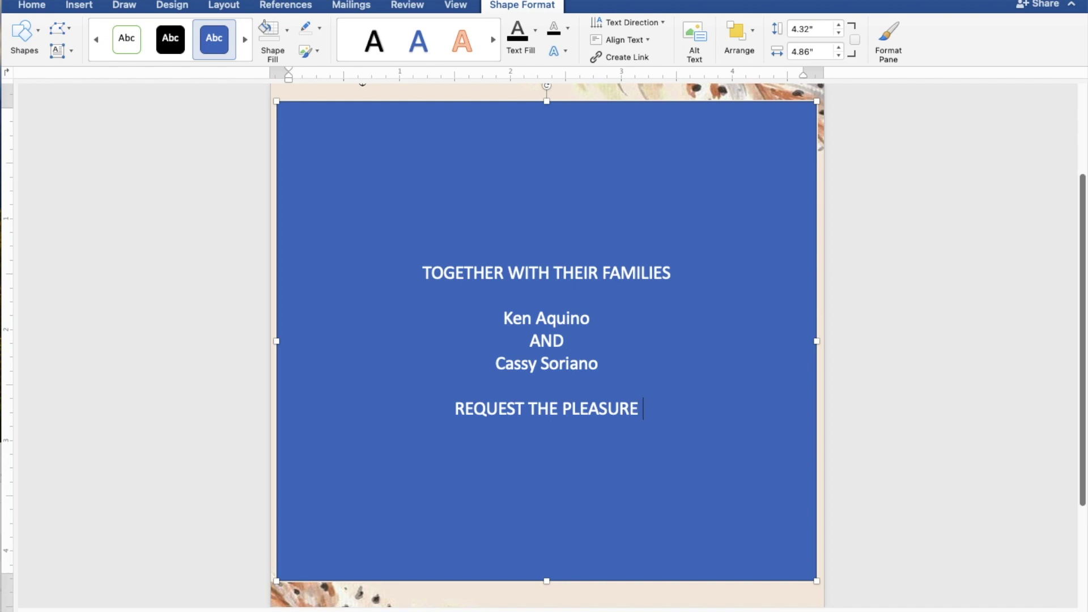
text(OF )
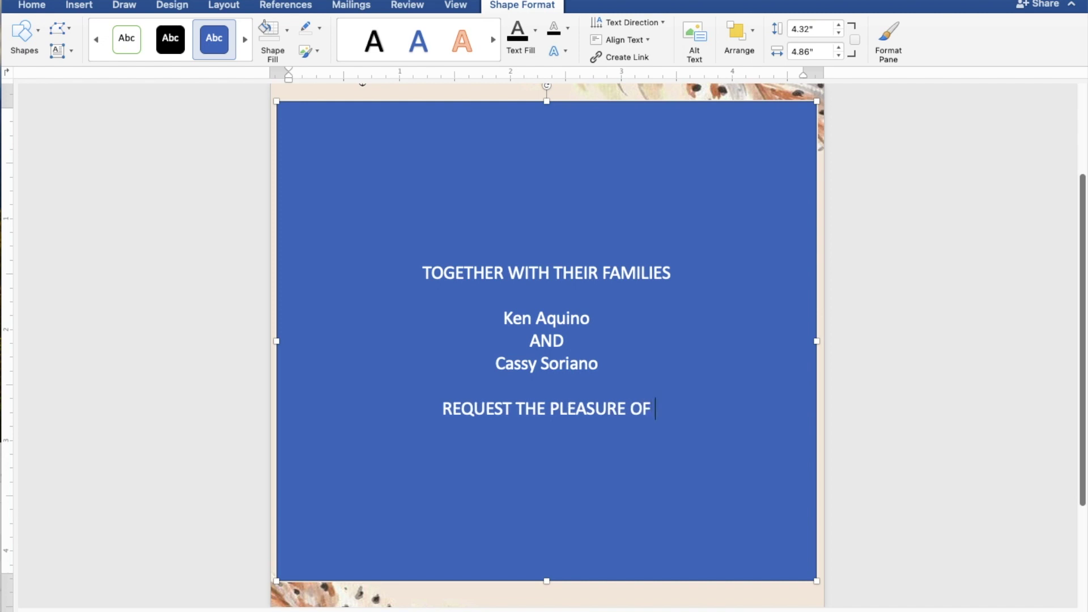
text(YOU)
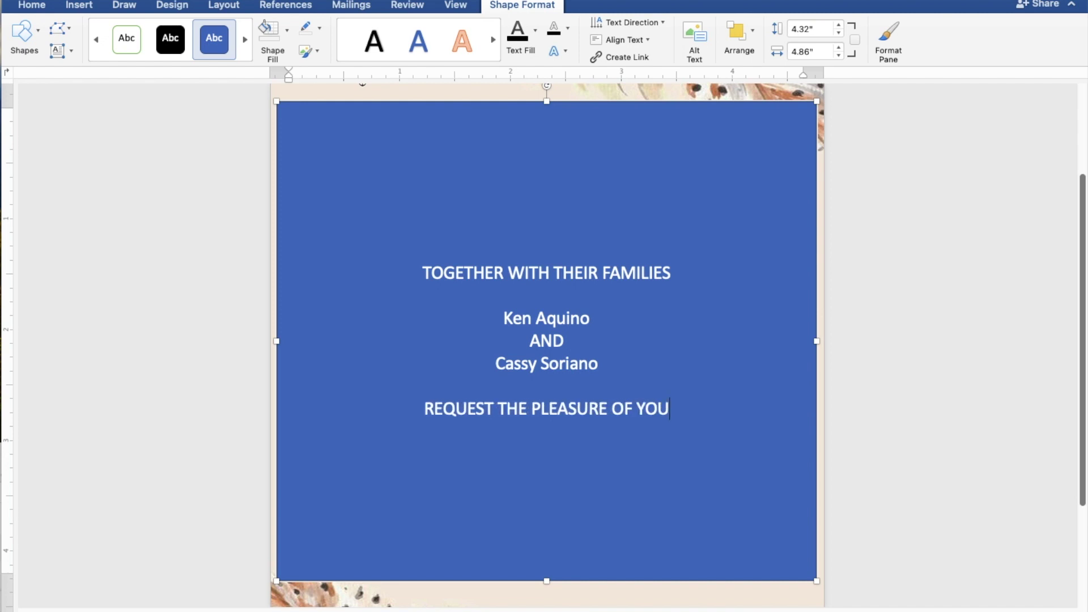
text(R P)
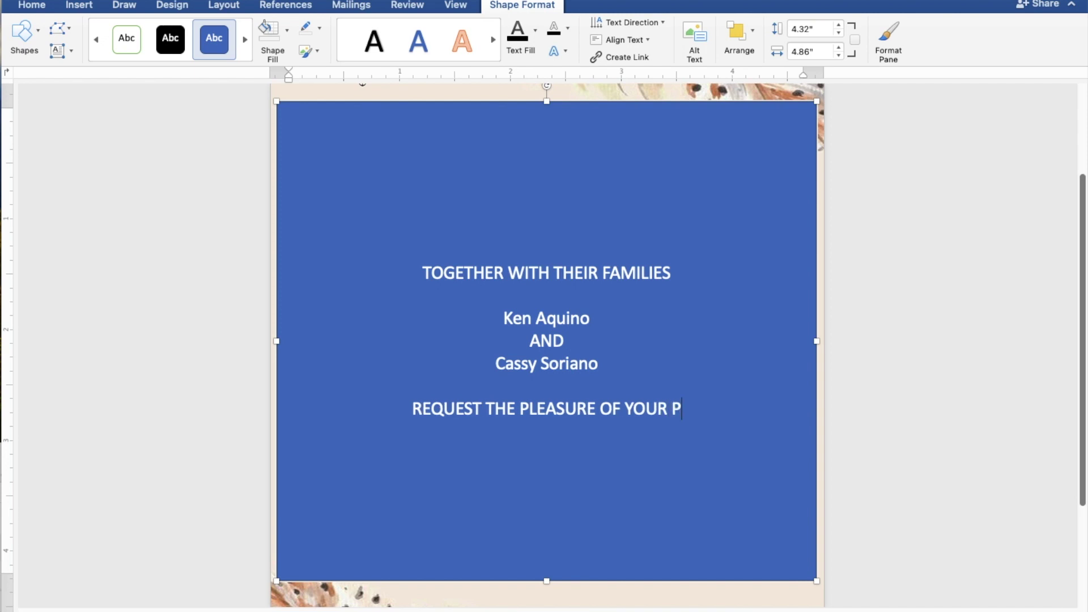
text(RES)
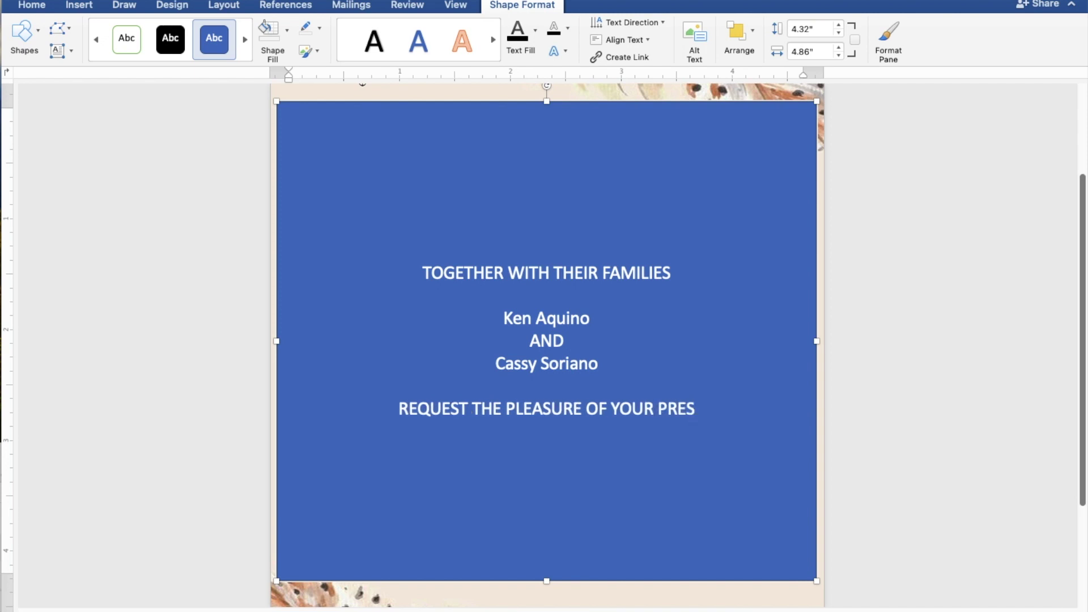
text(ENCE)
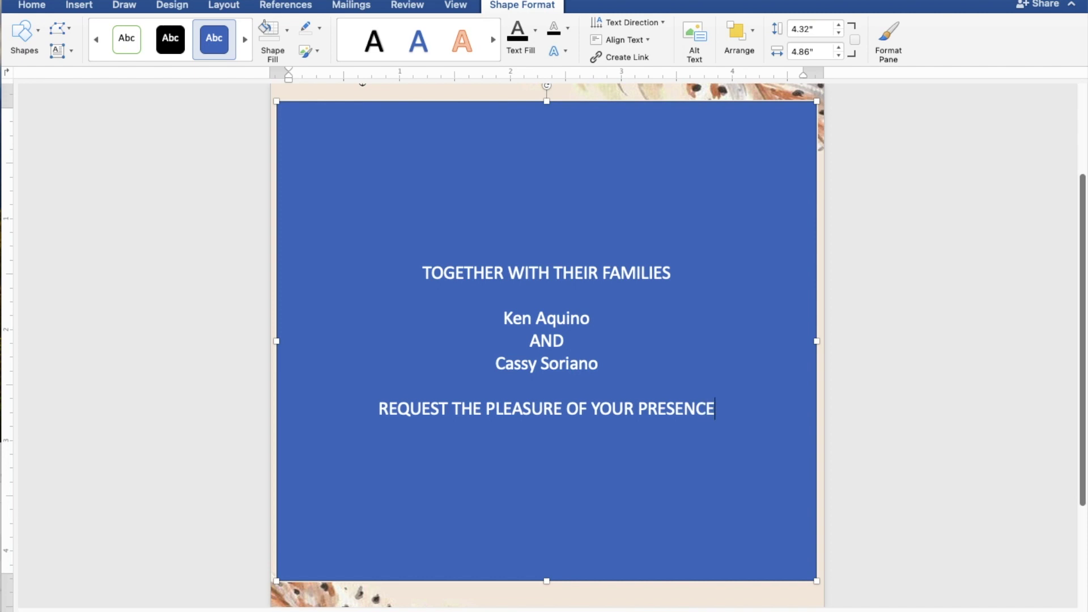
key(Return)
text(A)
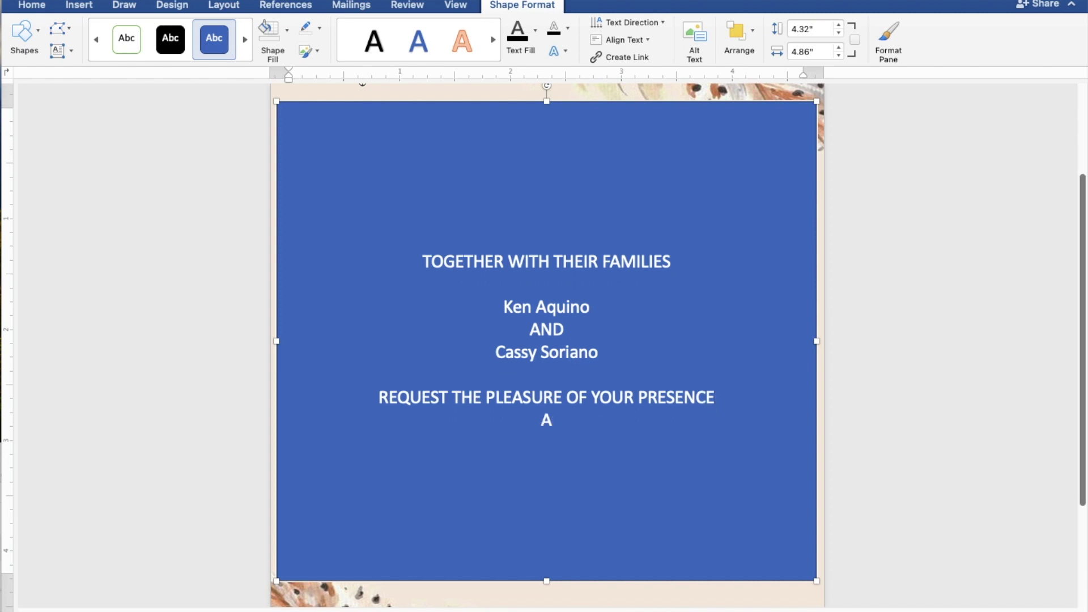
text(S THEY JO)
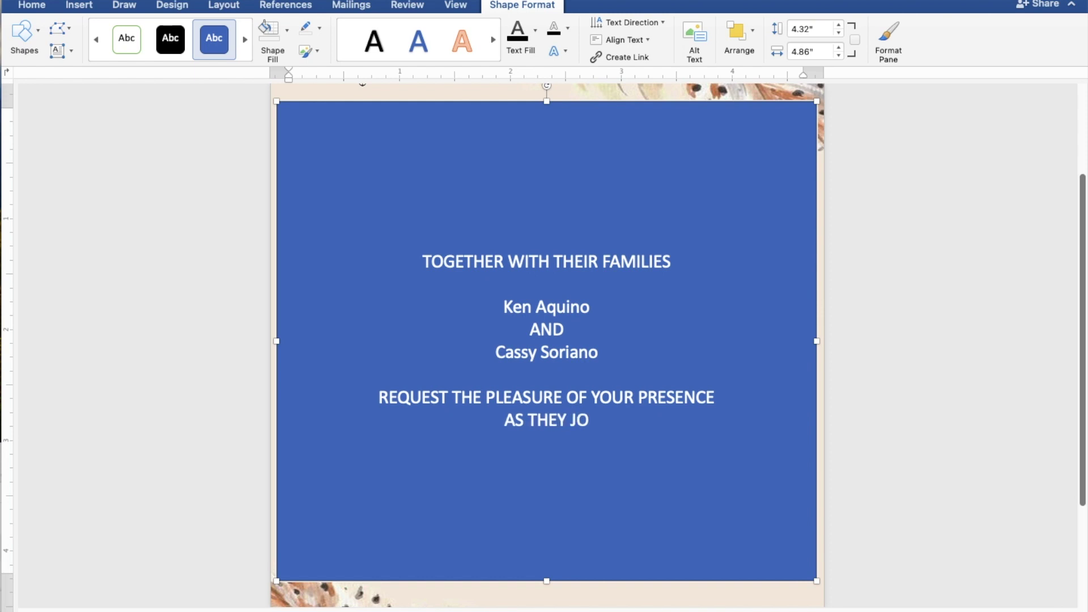
text(YFU)
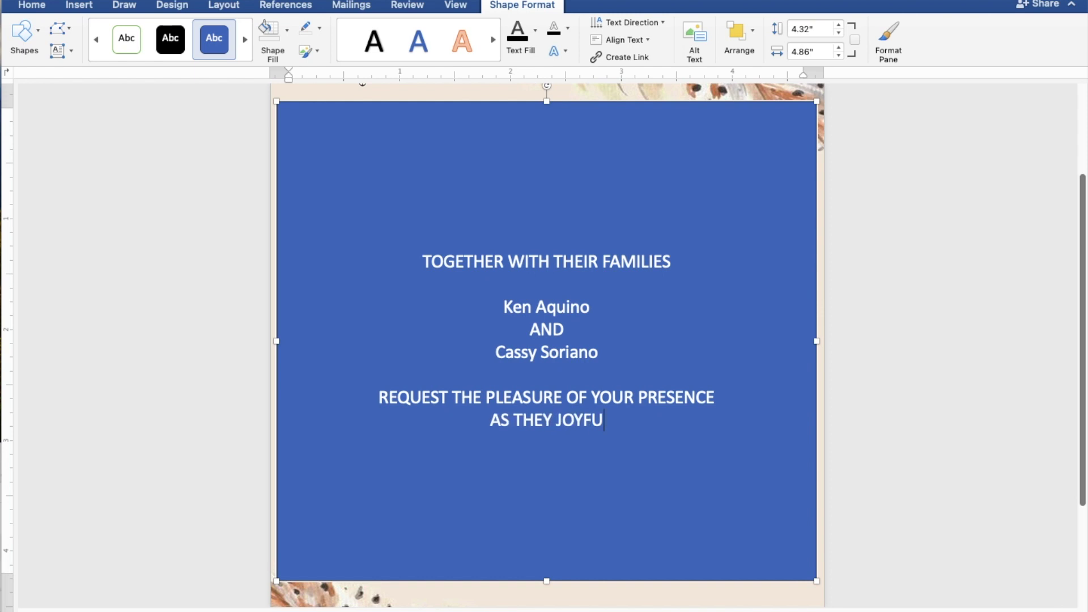
text(LLY )
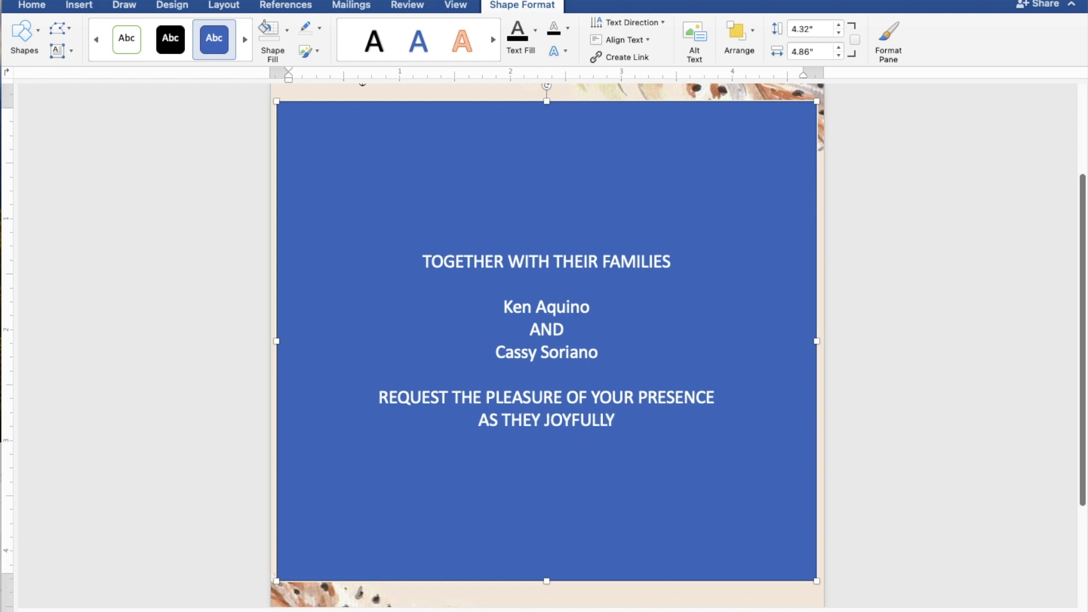
text(UN)
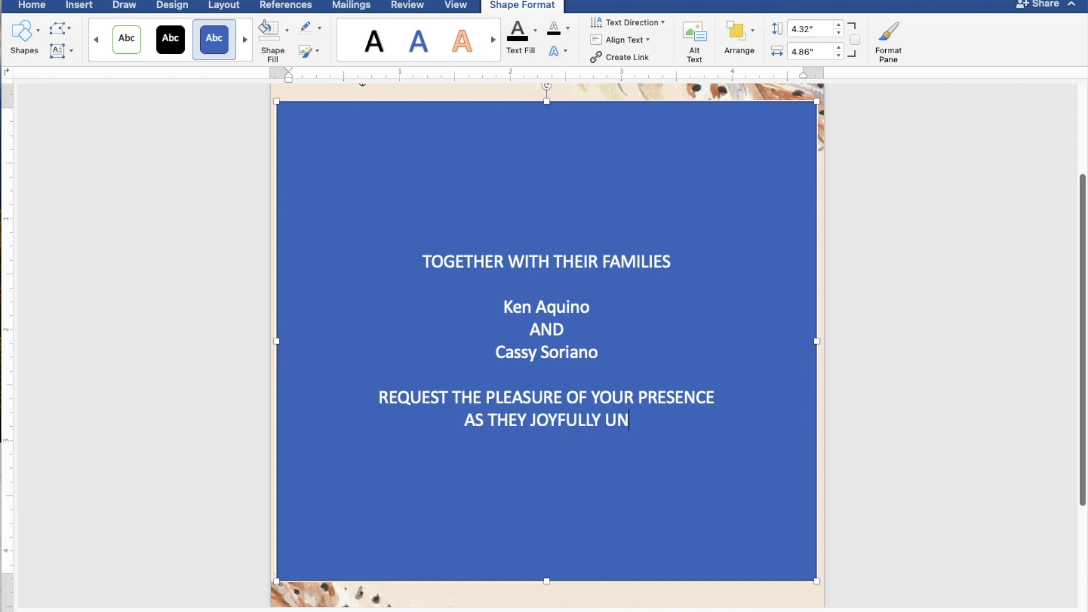
text(ITE )
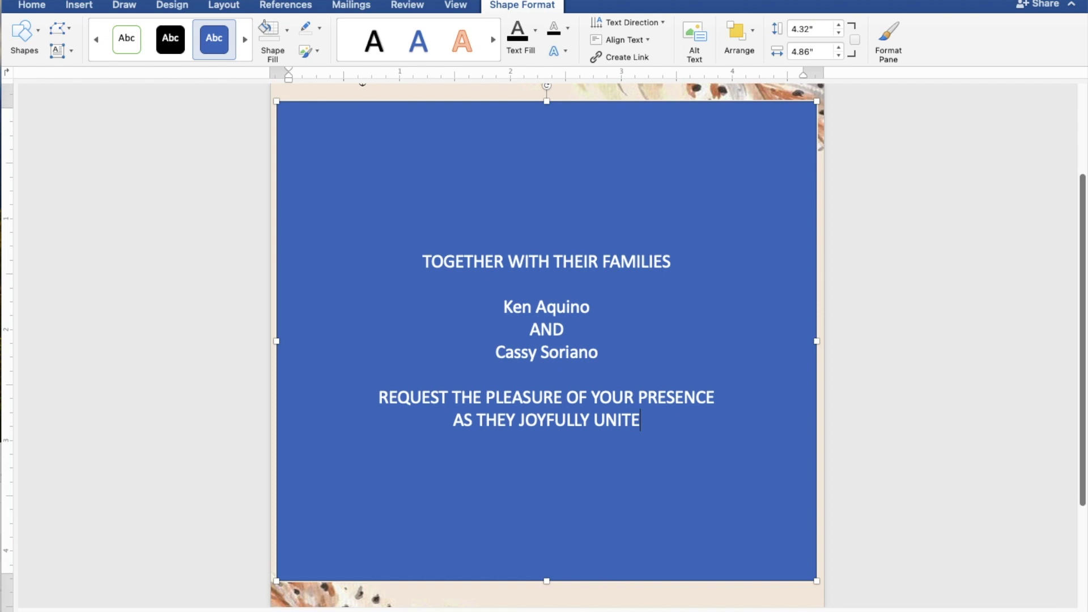
text(IN )
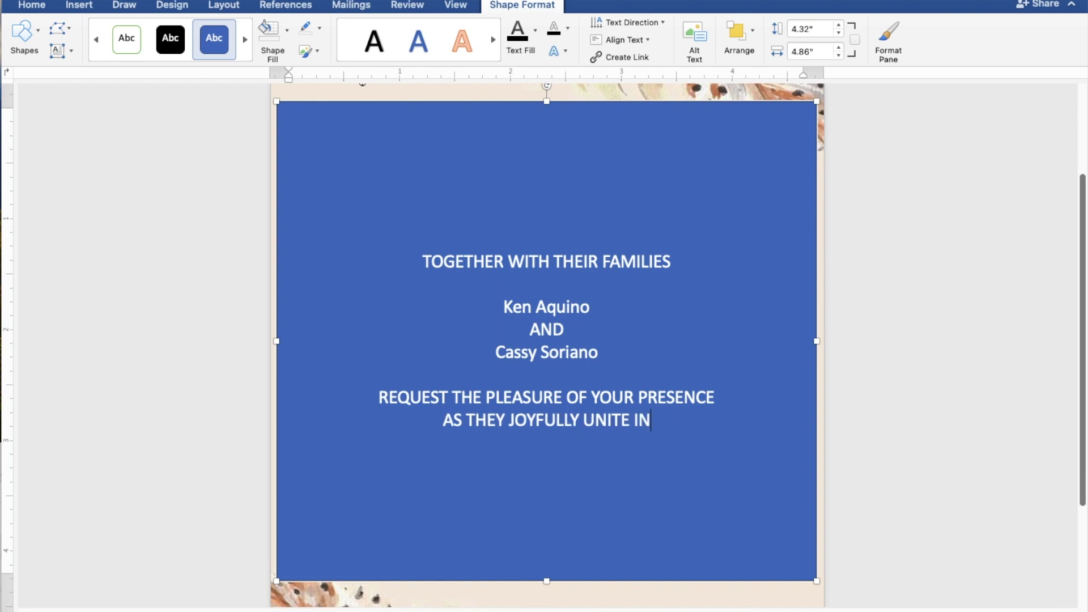
text(MA)
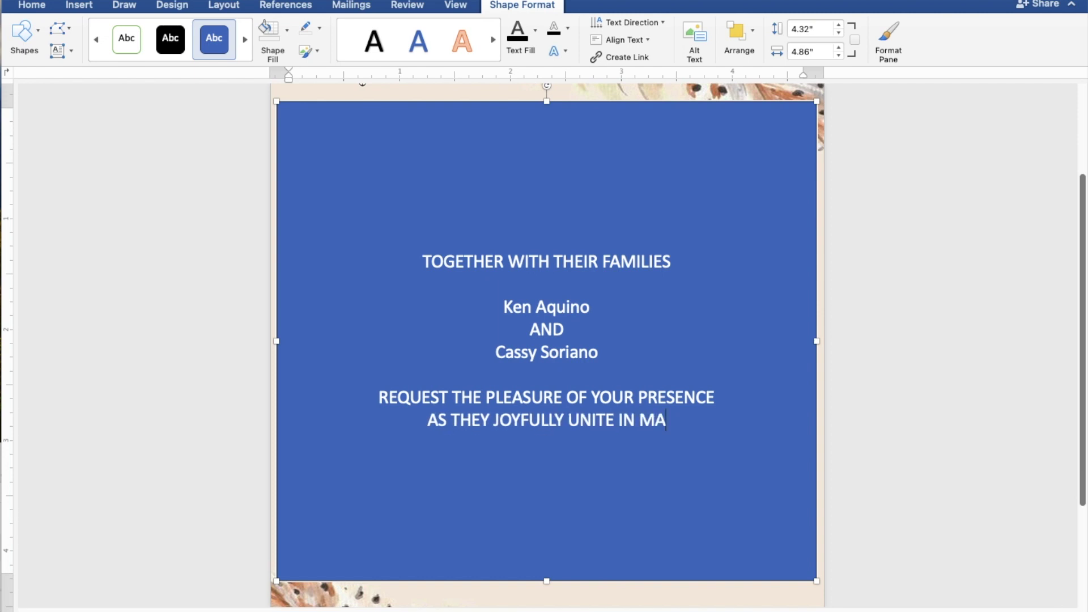
text(RRI)
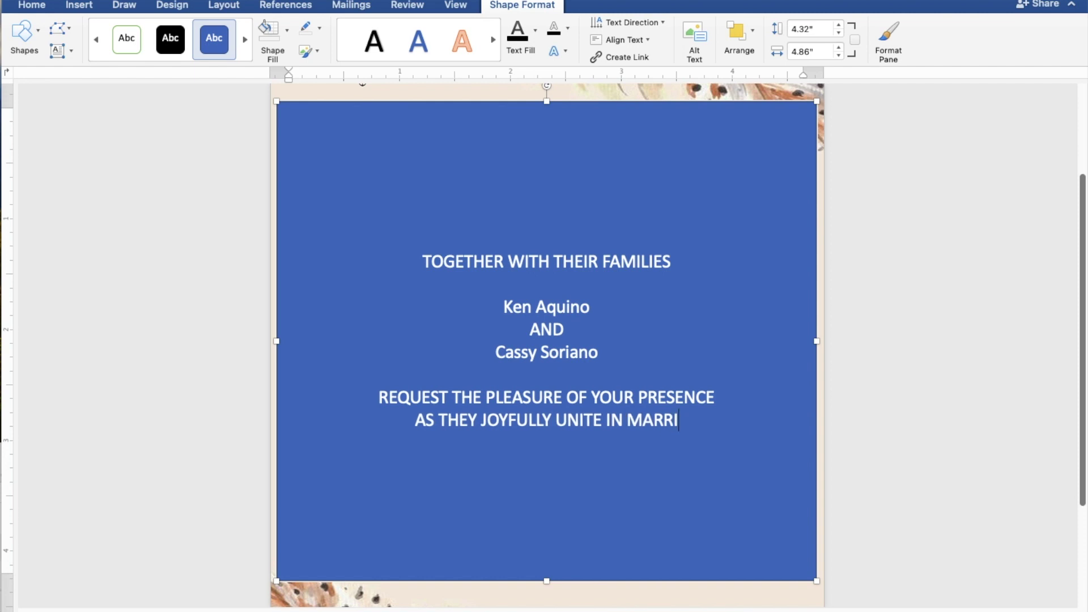
text(AGE)
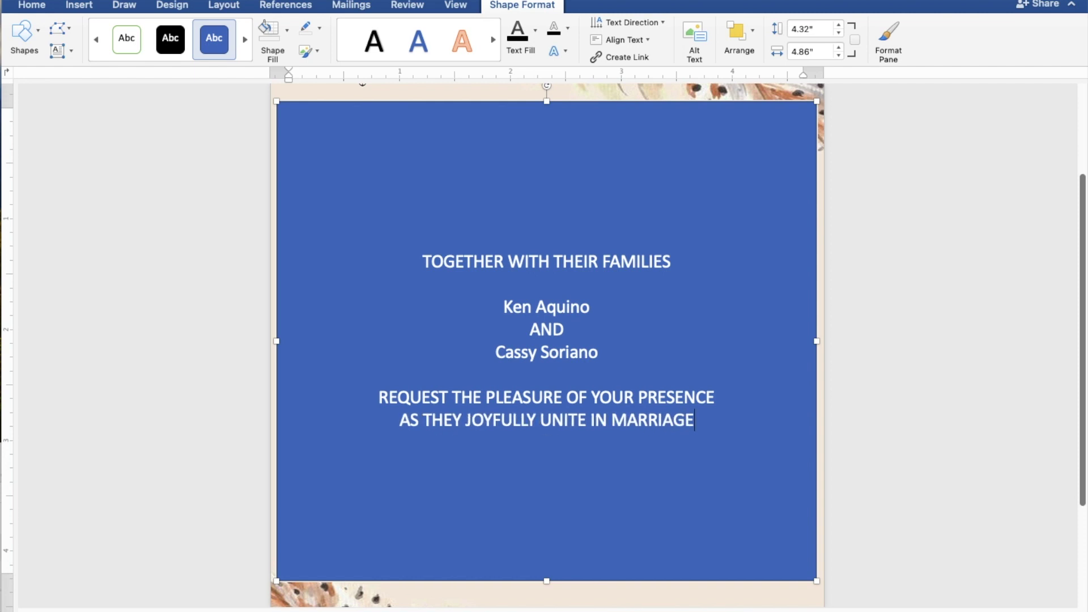
key(Return)
key(Return)
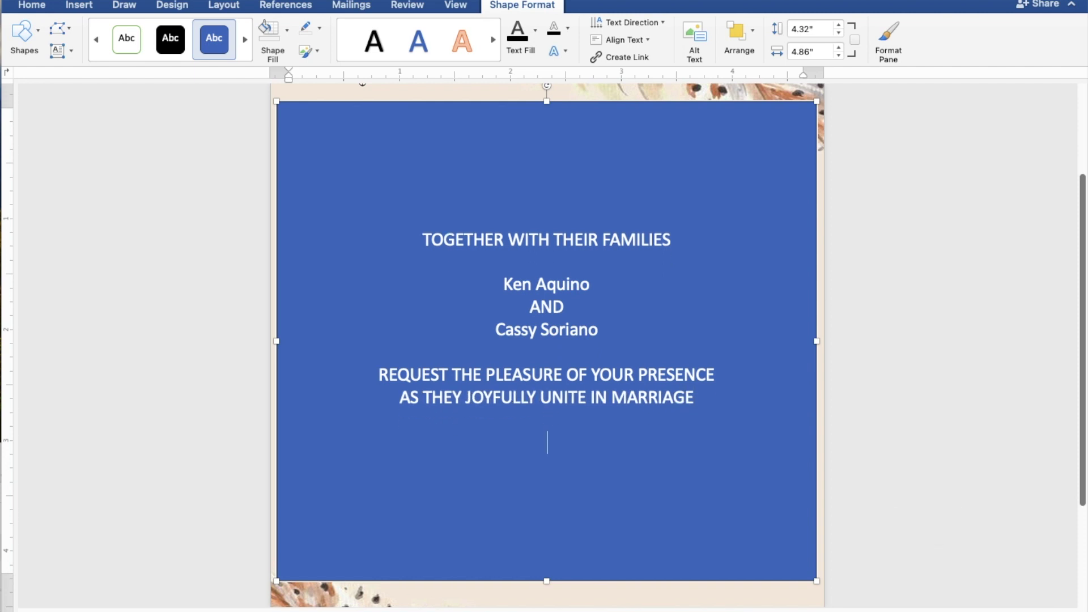
Type SUNDAY and APRIL 28, 2024 on two lines, then 10:00 IN THE MORNING below
text(SUNDAY)
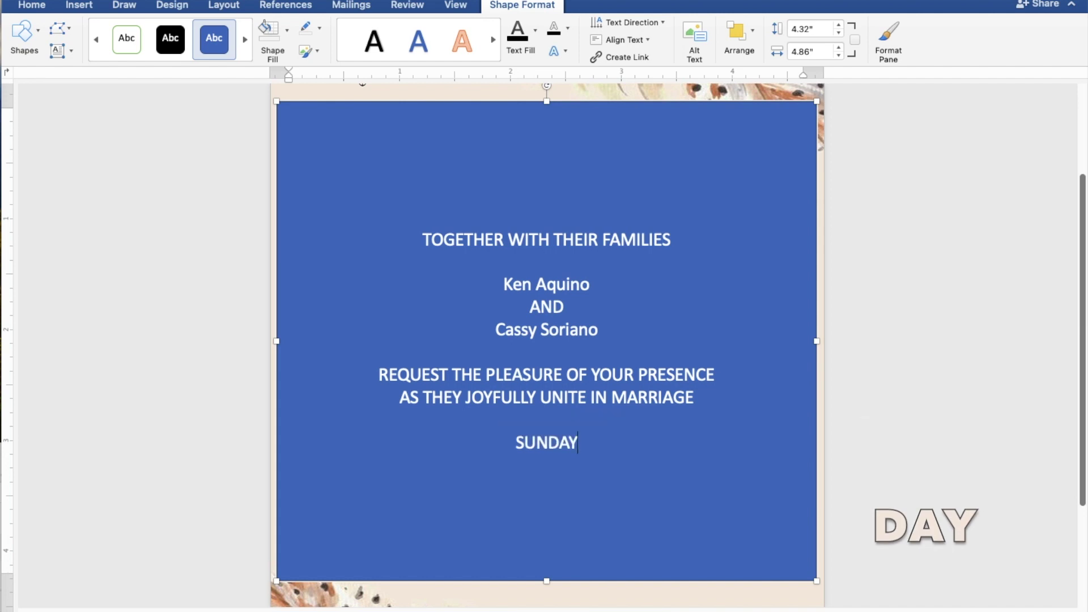
key(Return)
text(APRIL)
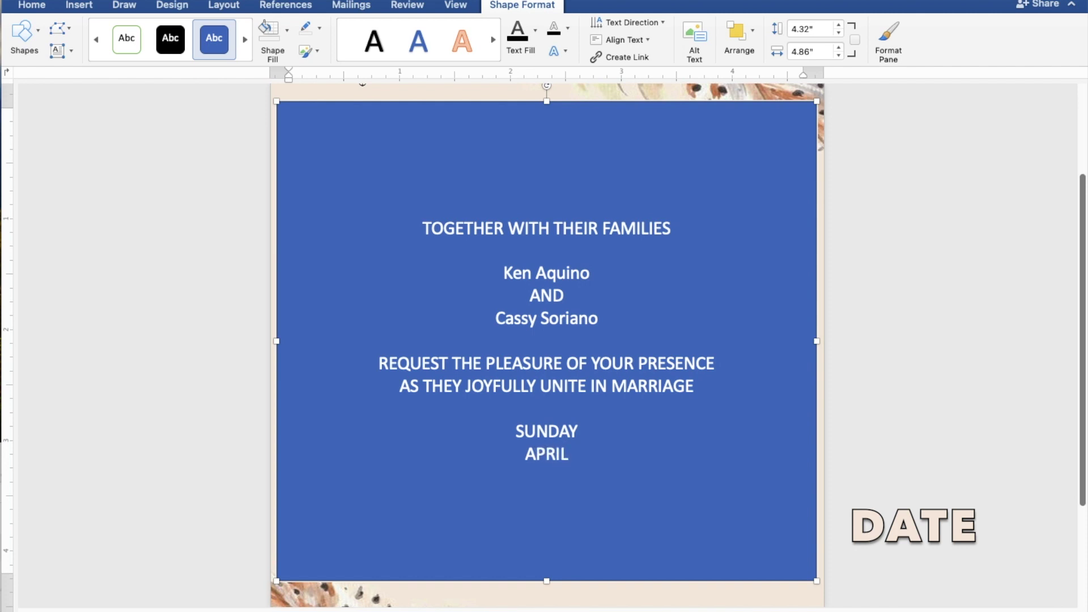
text( 28)
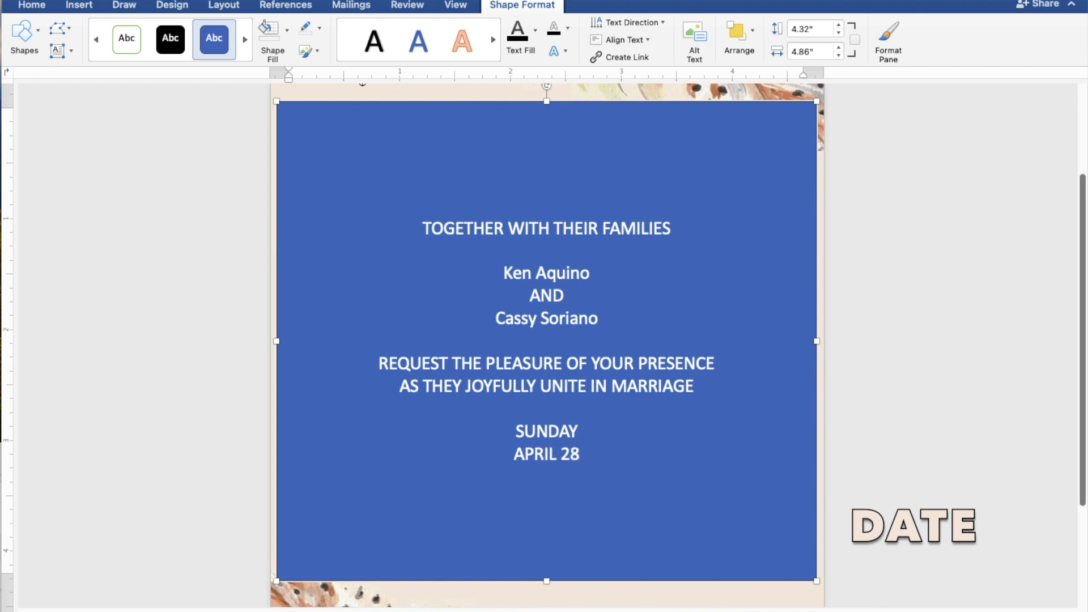
text(, )
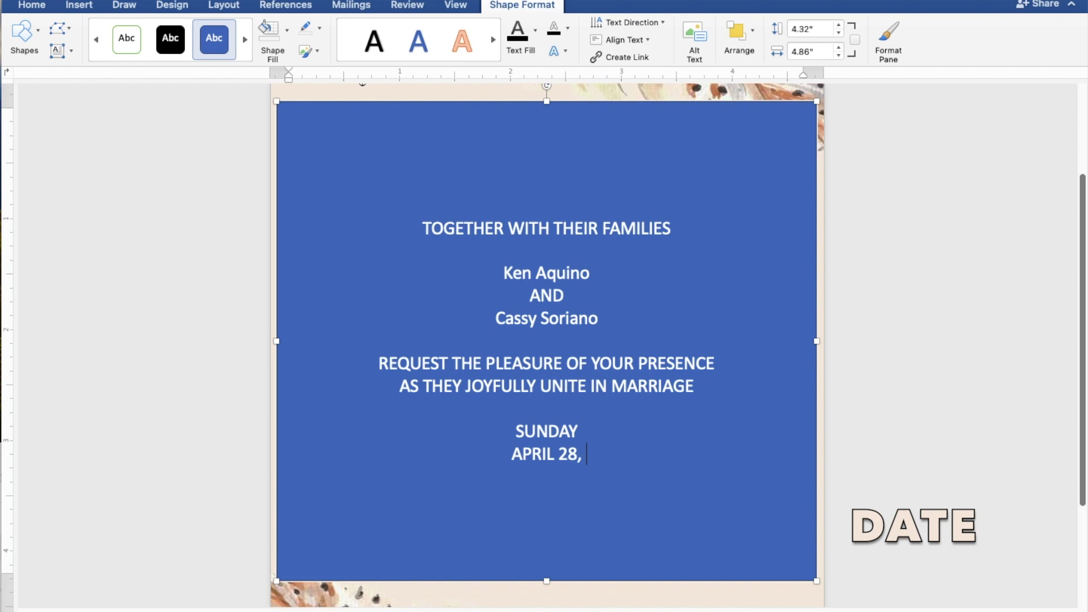
text(202)
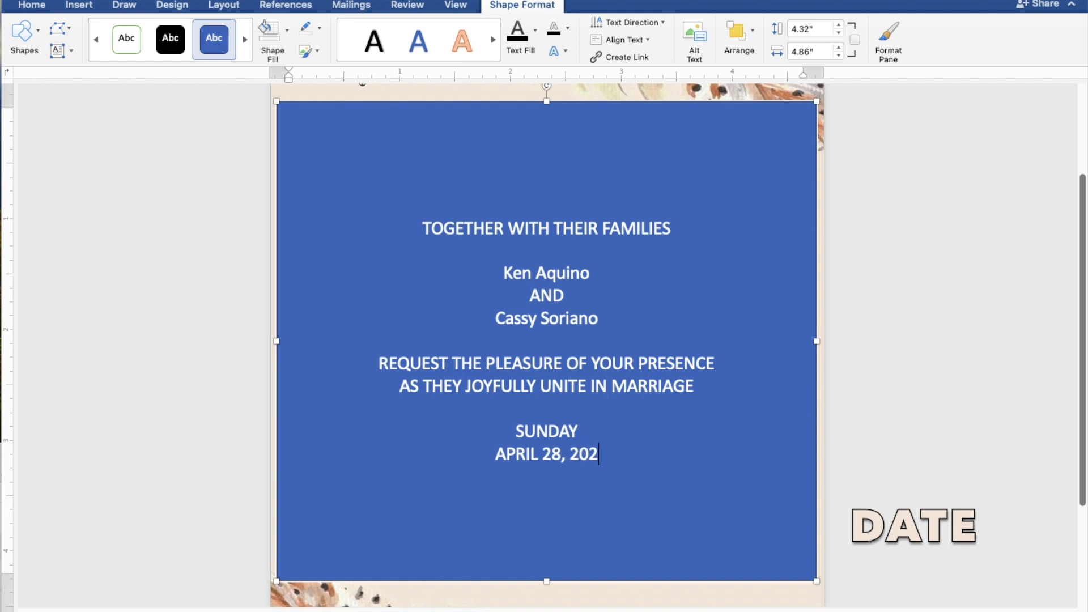
text(4)
key(Return)
text(1)
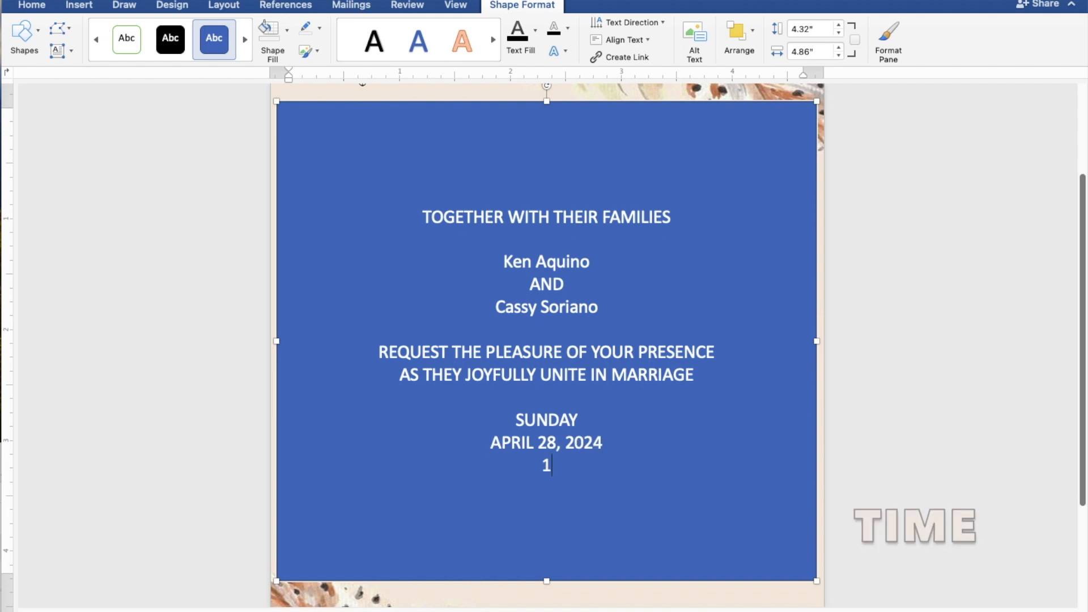
text(0:0)
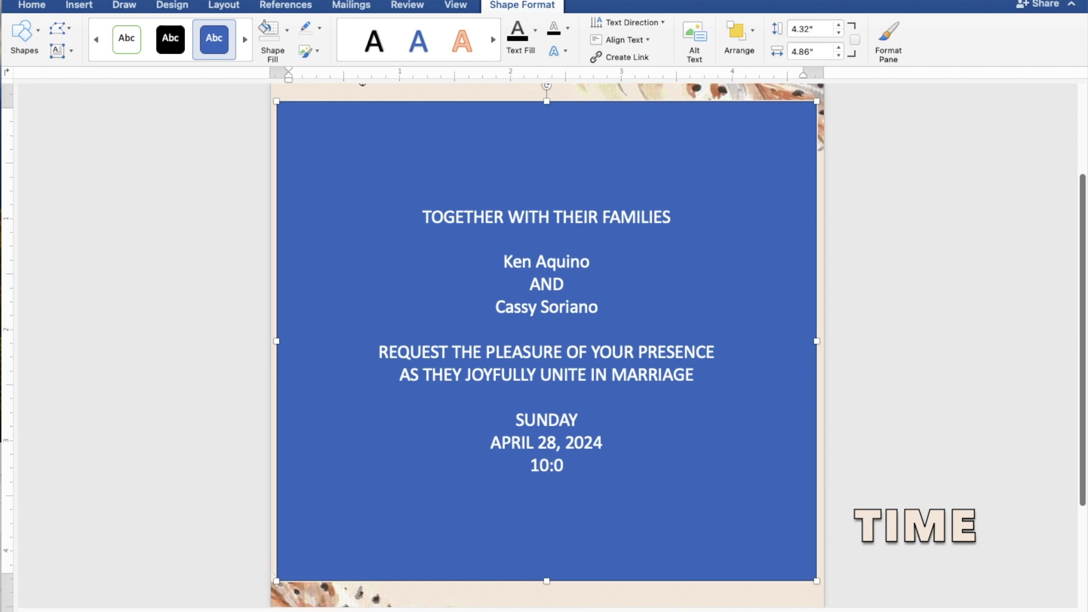
text(0 IN T)
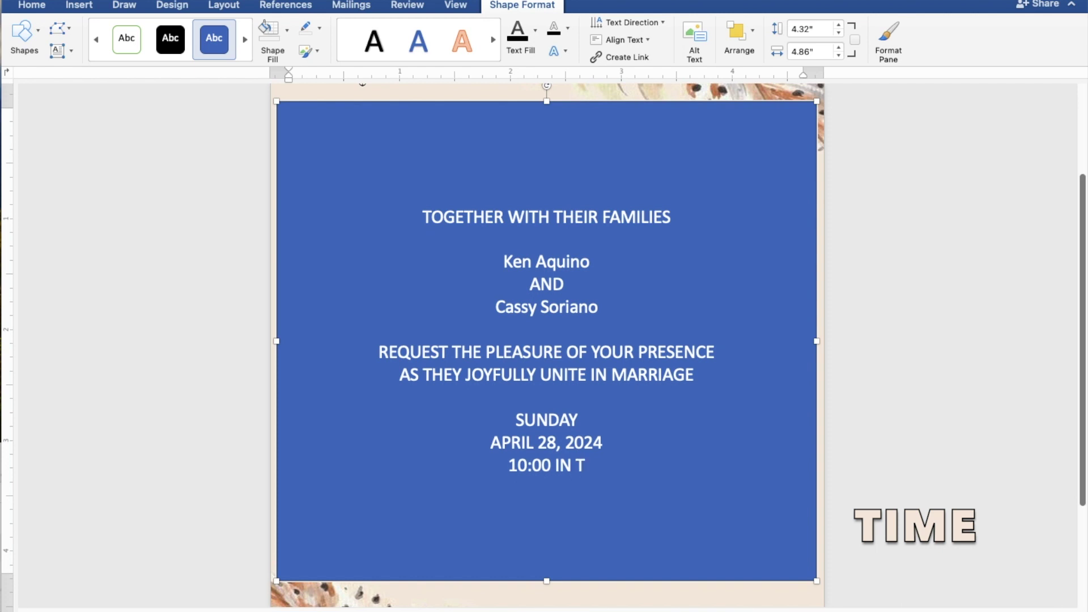
text(HE)
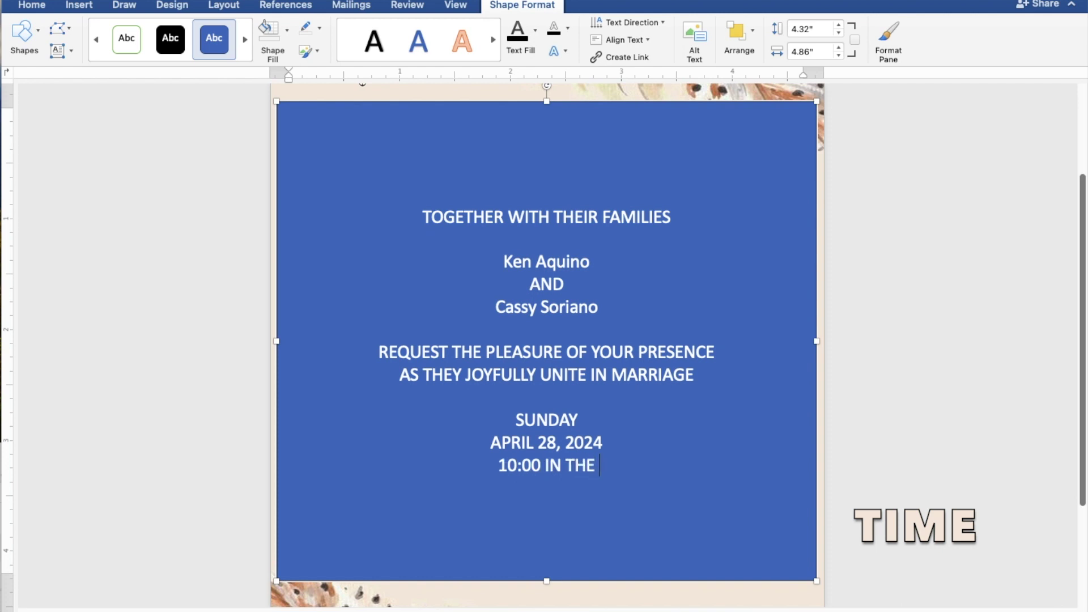
text( MOR)
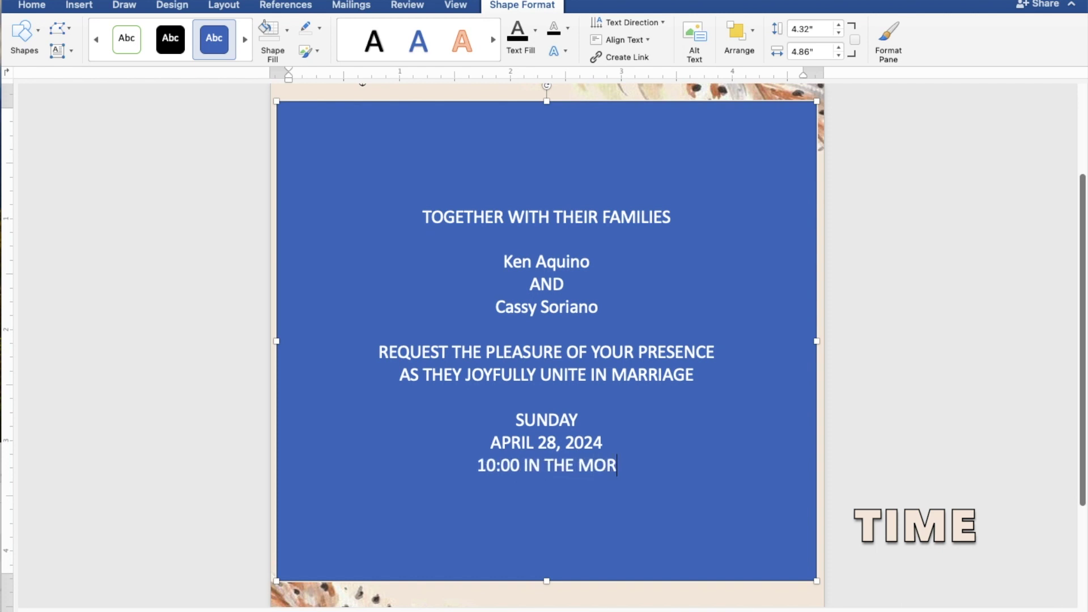
text(NING)
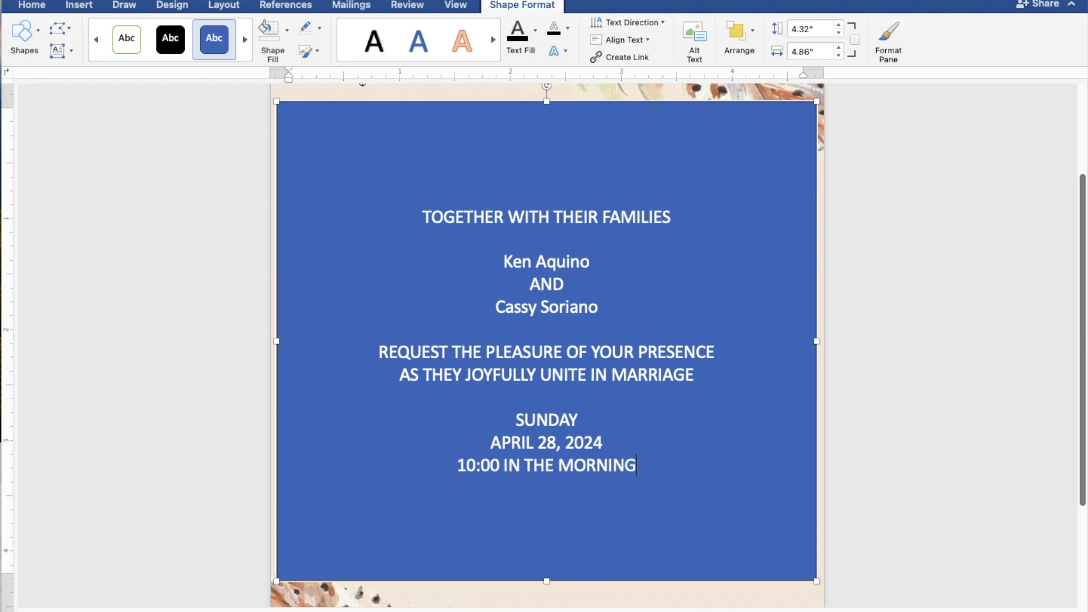
Add ST. THOMAS AQUINAS PARISH CHURCH and MANGALDAN, PANGASINAN lines, then begin Reception to follow
key(Return)
text(ST.)
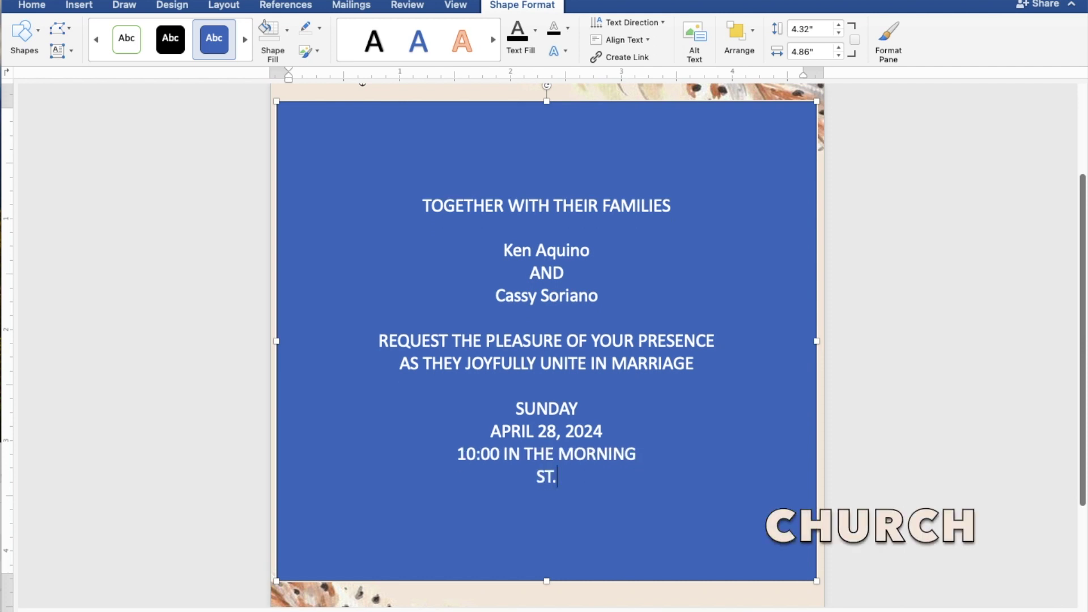
text( THOMA)
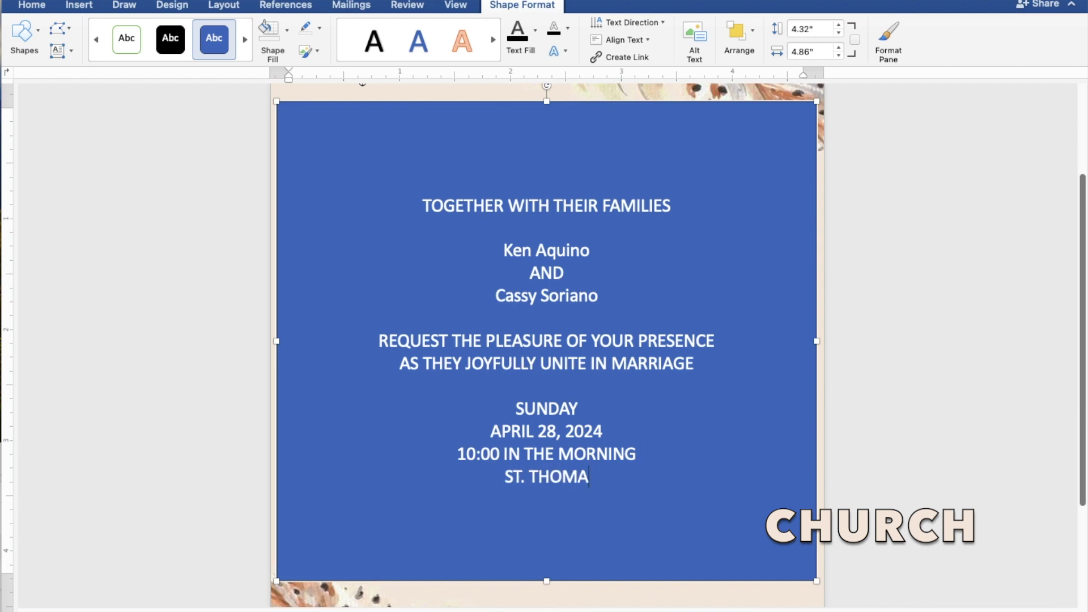
text(S AQ)
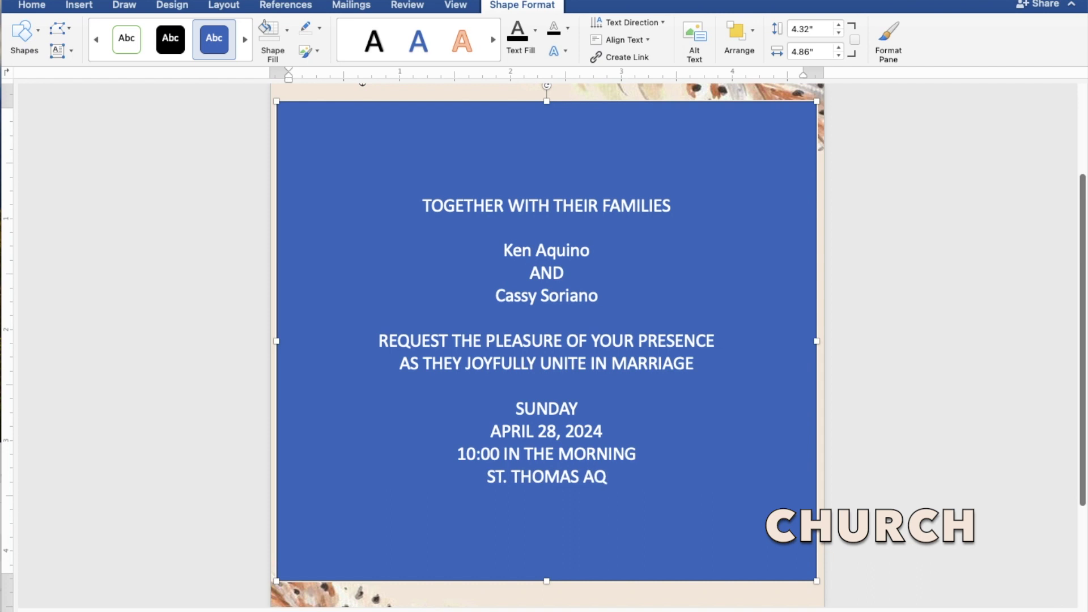
text(UIN)
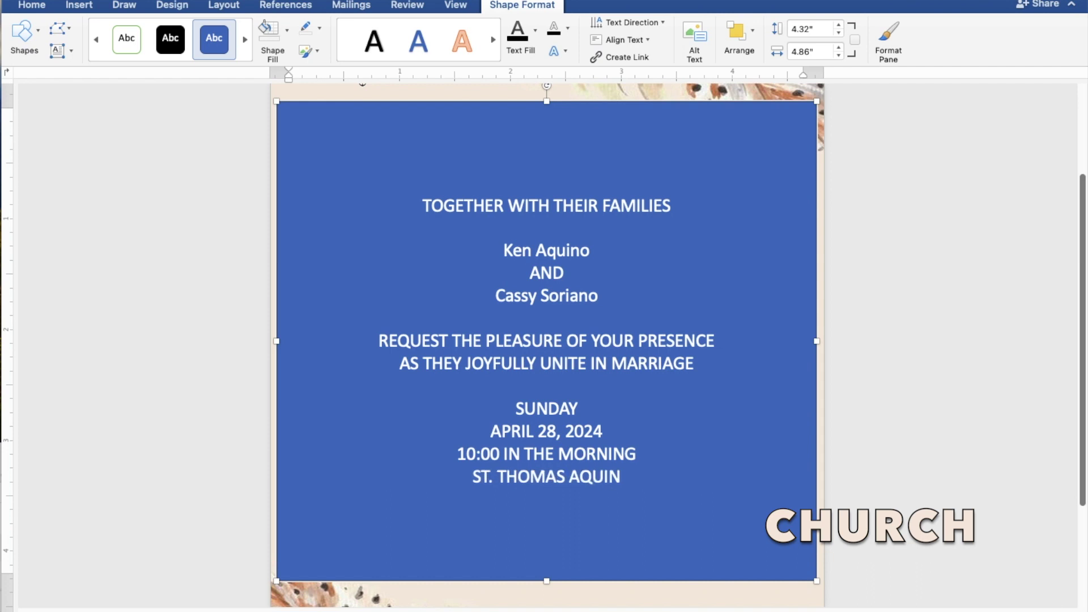
text(AS)
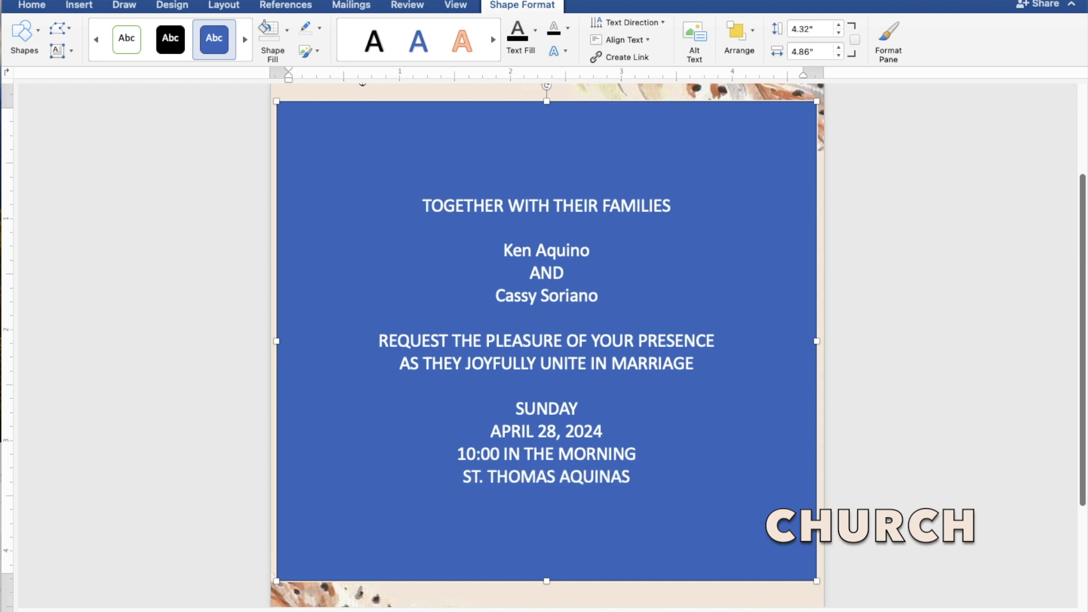
text( PAR)
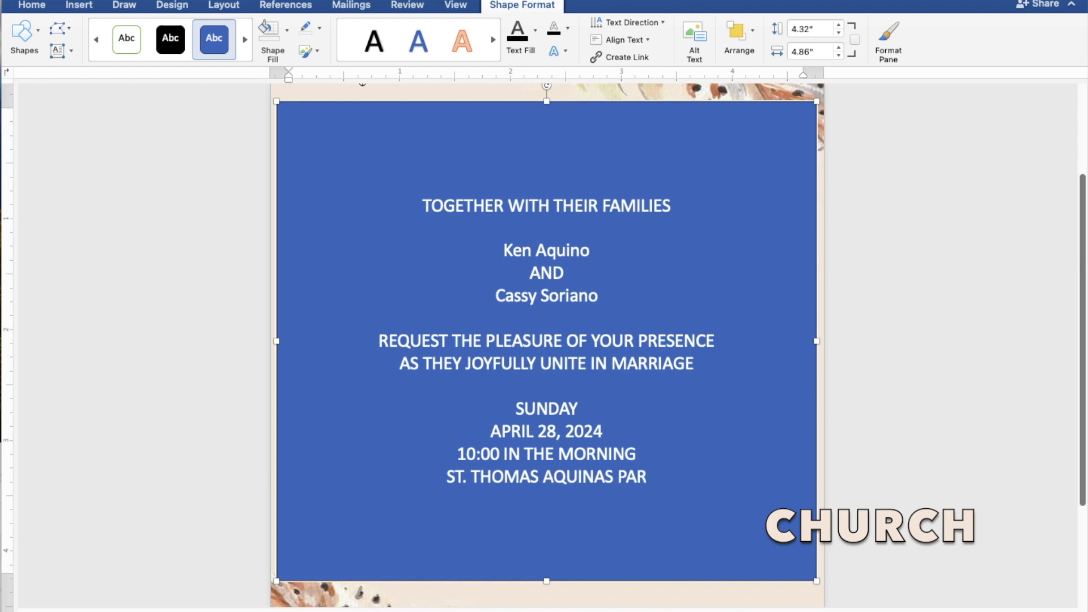
text(ISH)
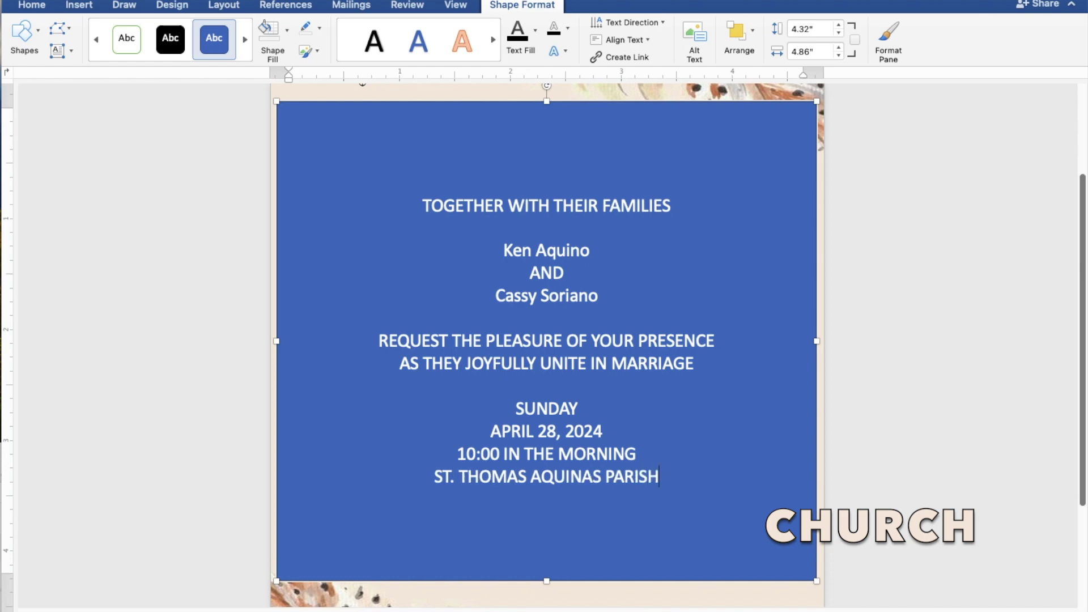
text( CH)
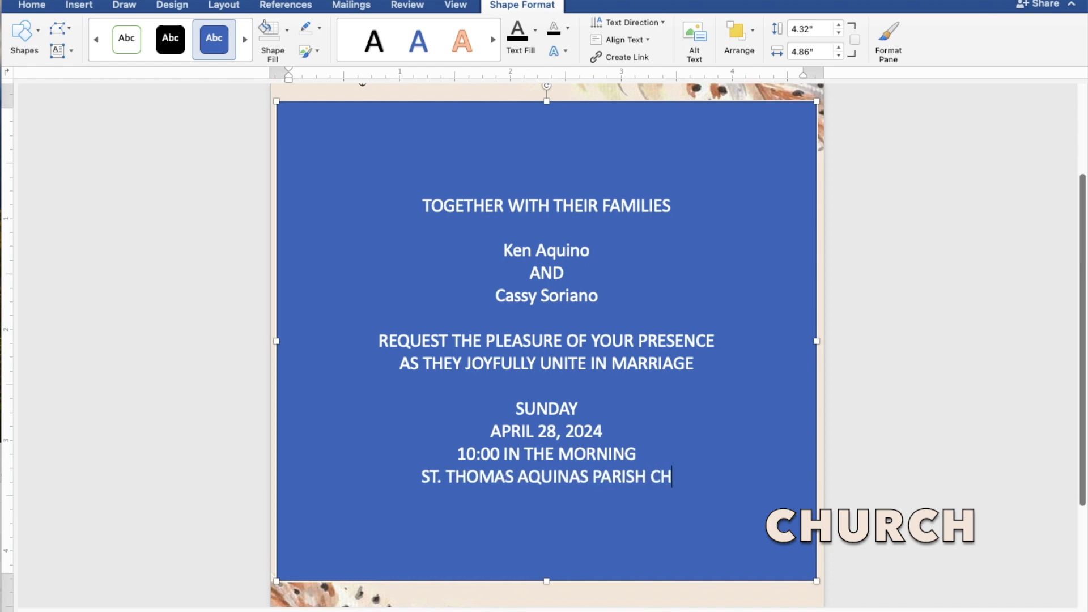
text(URCH)
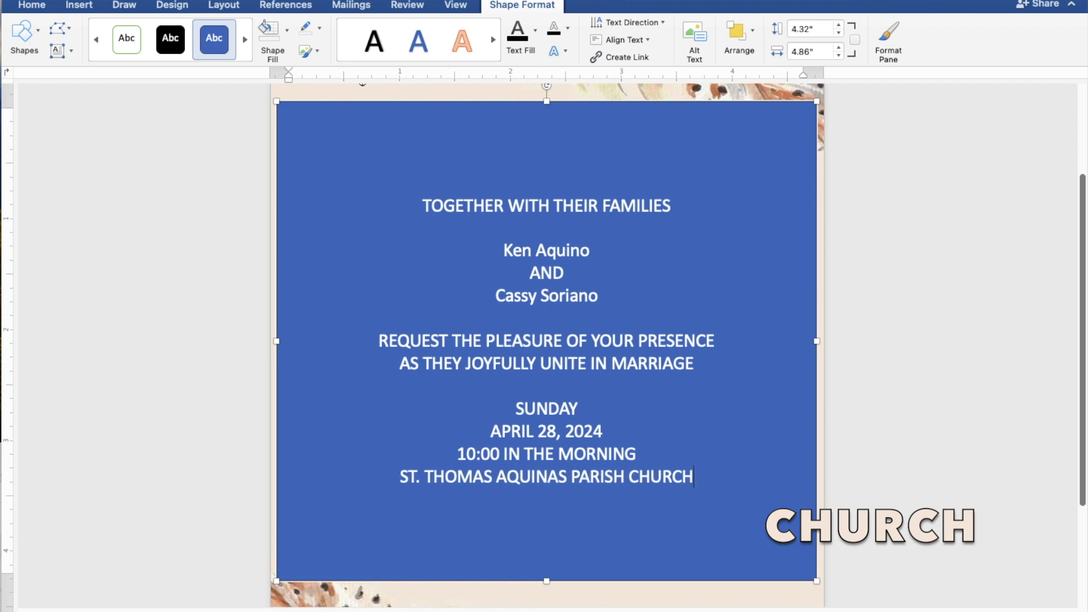
key(Return)
text(MANGALD)
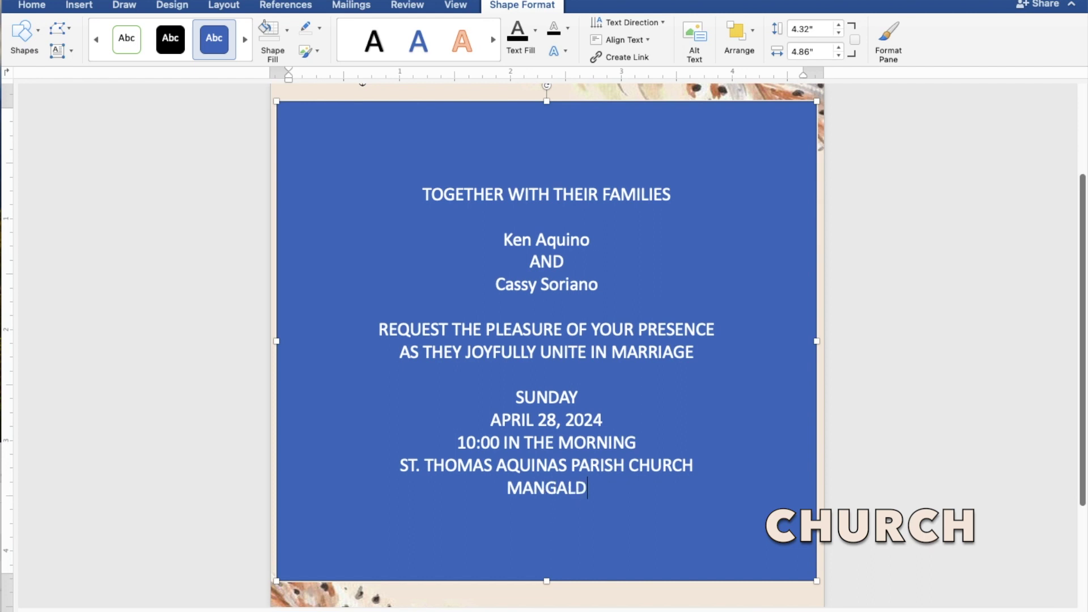
text(AN,)
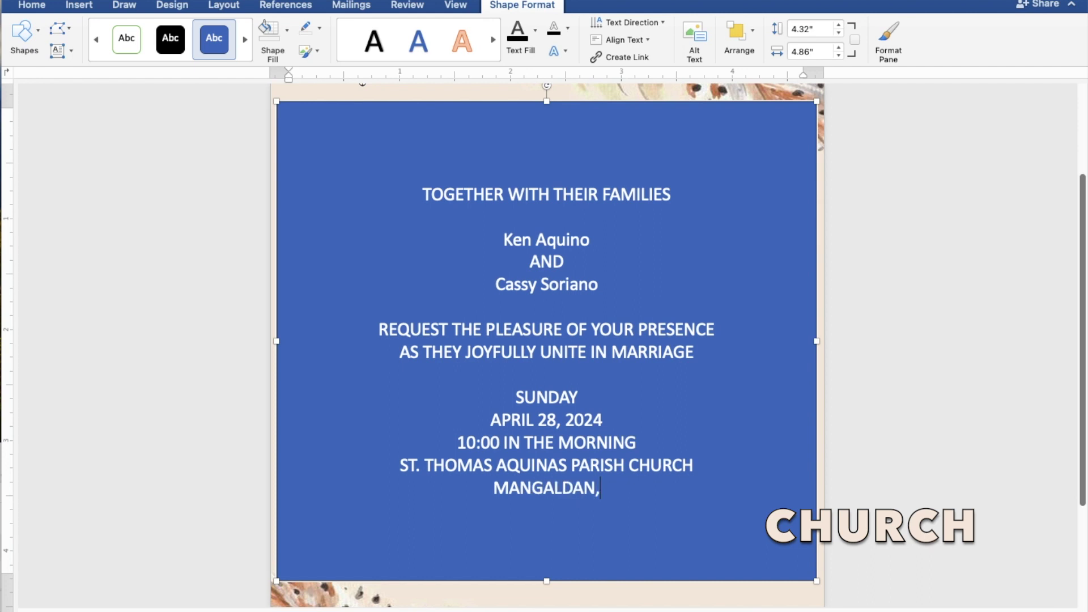
text( PA)
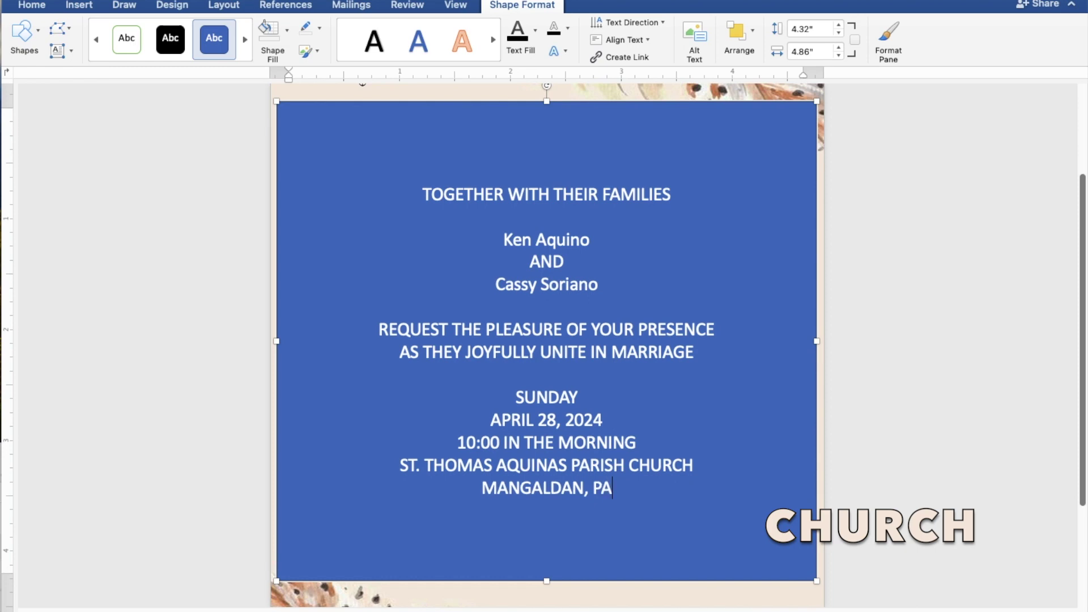
text(NGASINA)
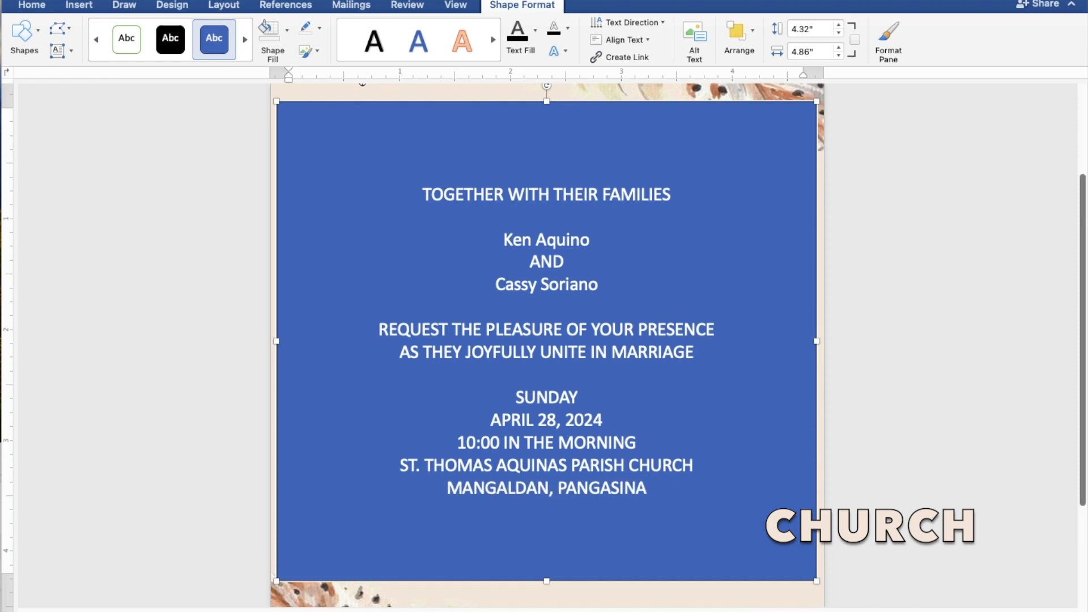
text(N)
key(Return)
key(Return)
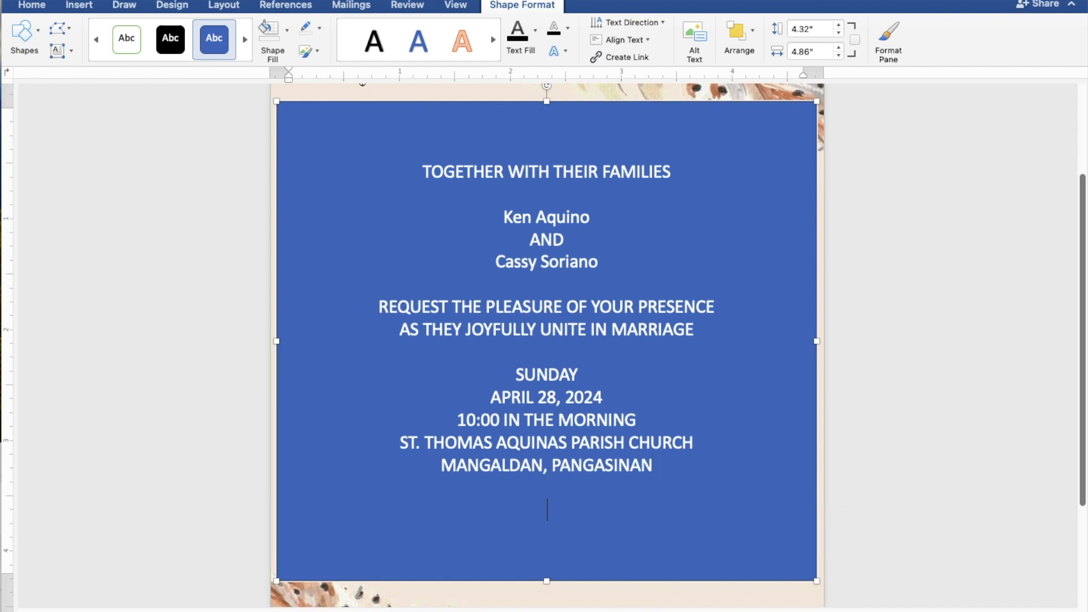
text(Recepti)
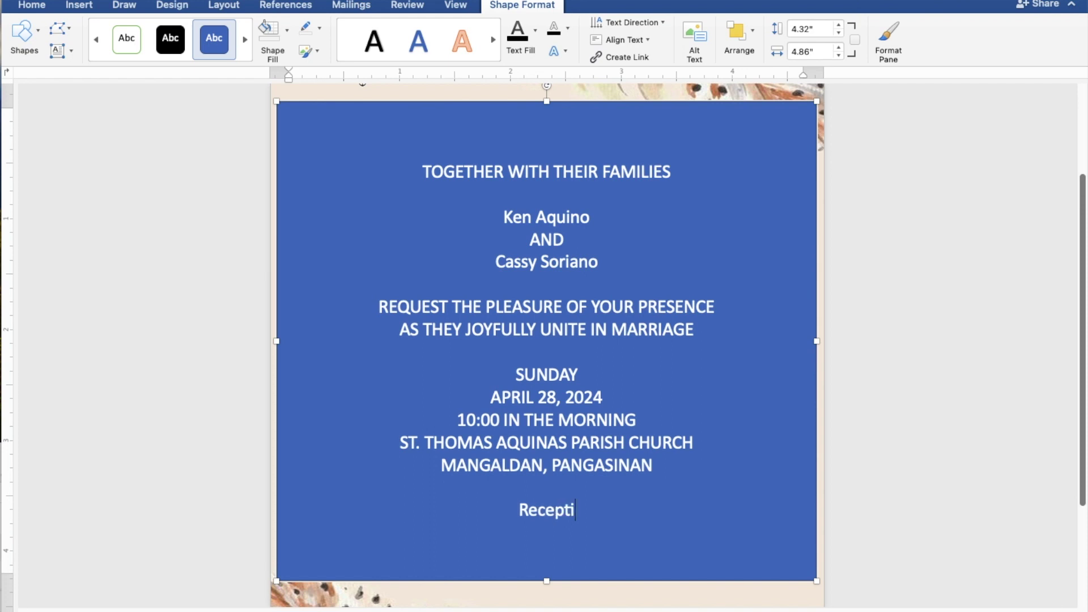
text(on to f)
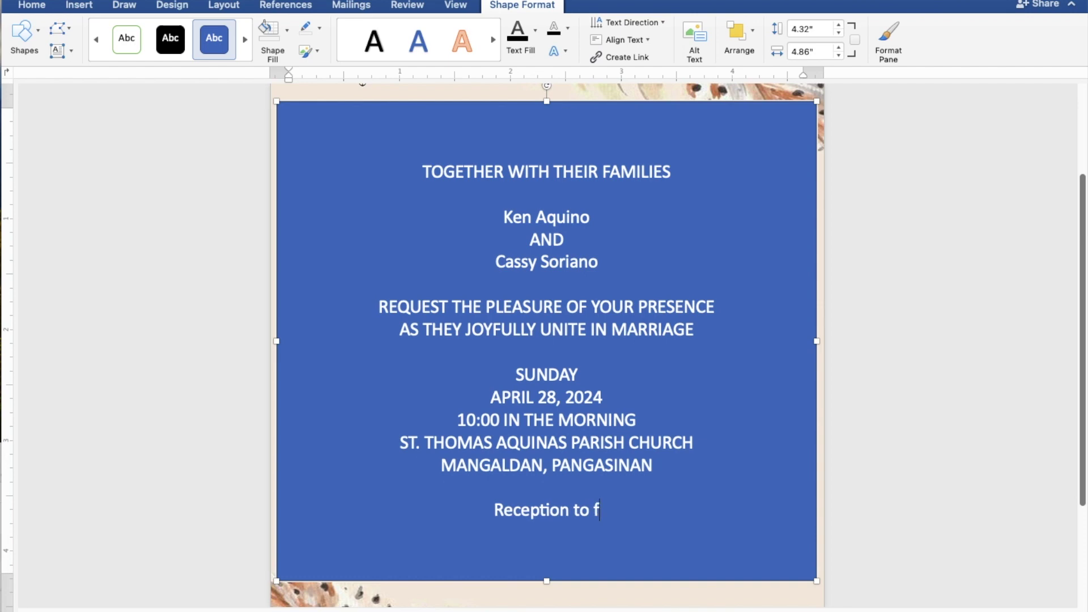
text(ollow)
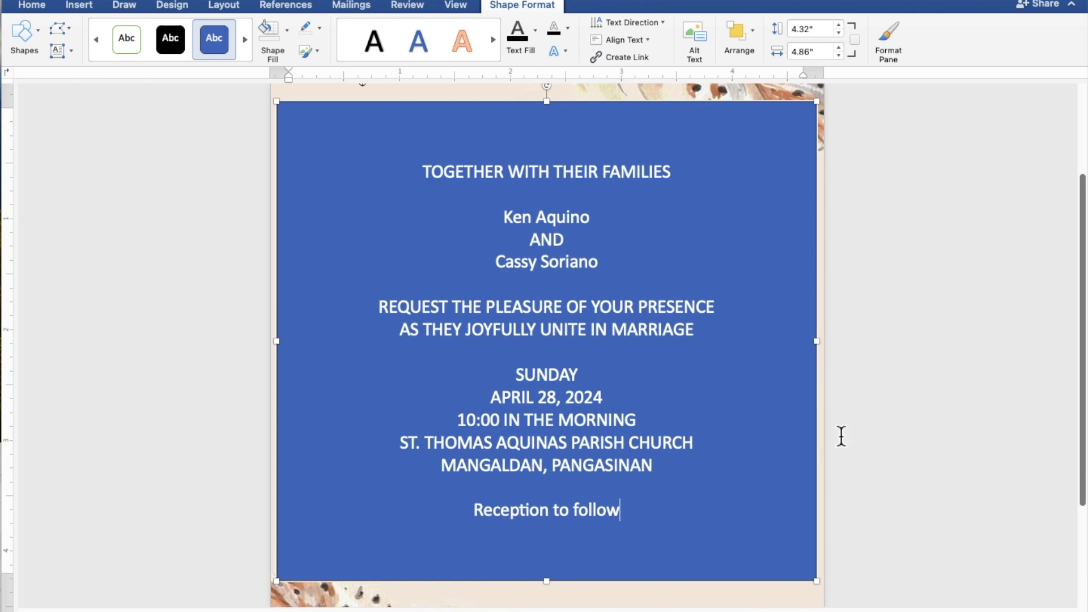
Select the wording and give the box No Fill and No Outline, with black text
drag(633, 520, 415, 183)
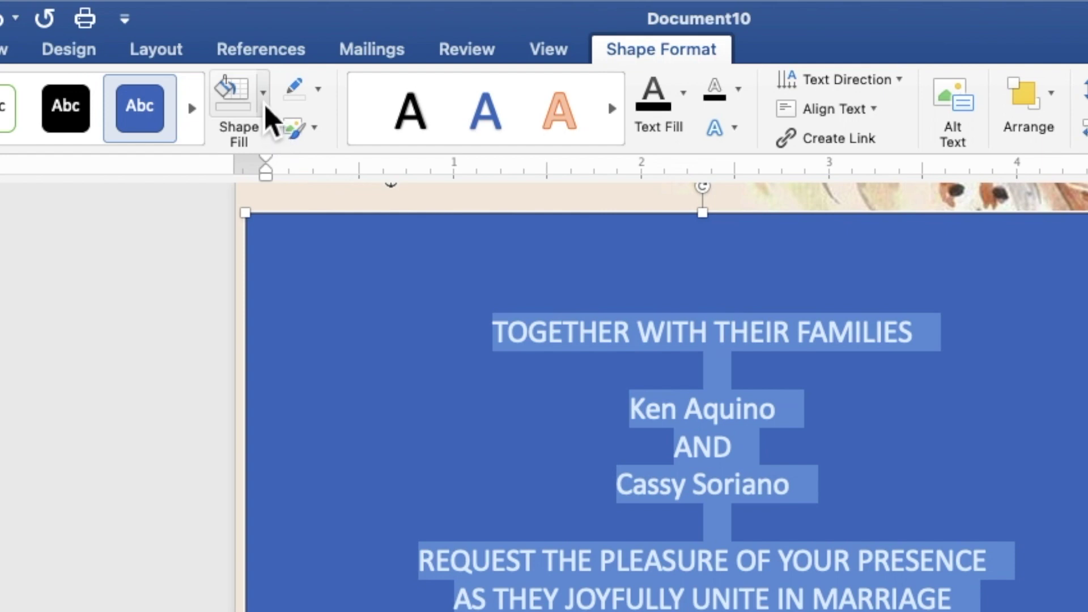
click(264, 104)
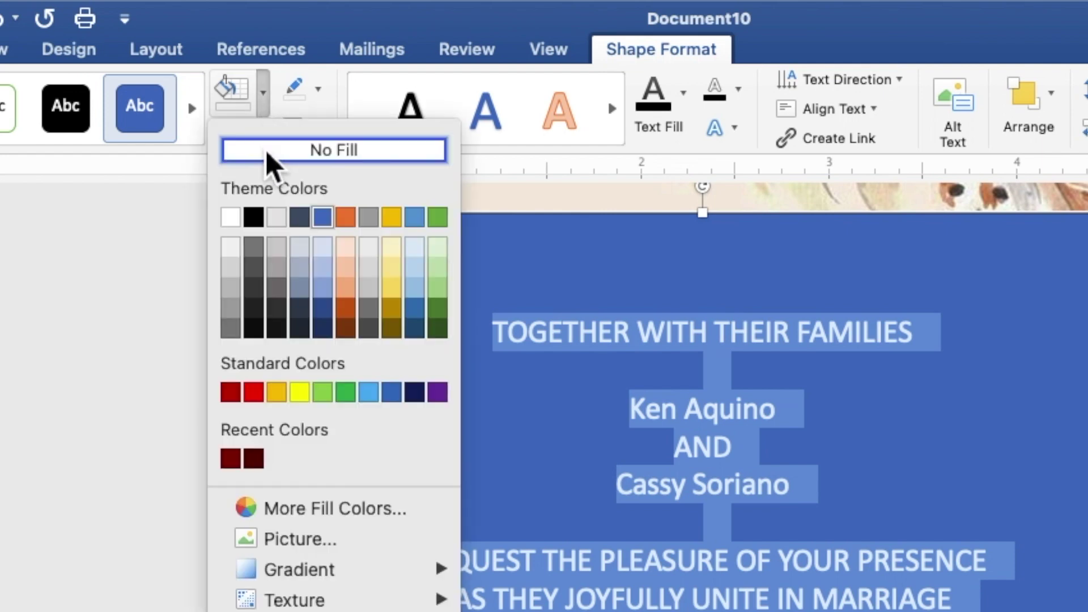
click(265, 151)
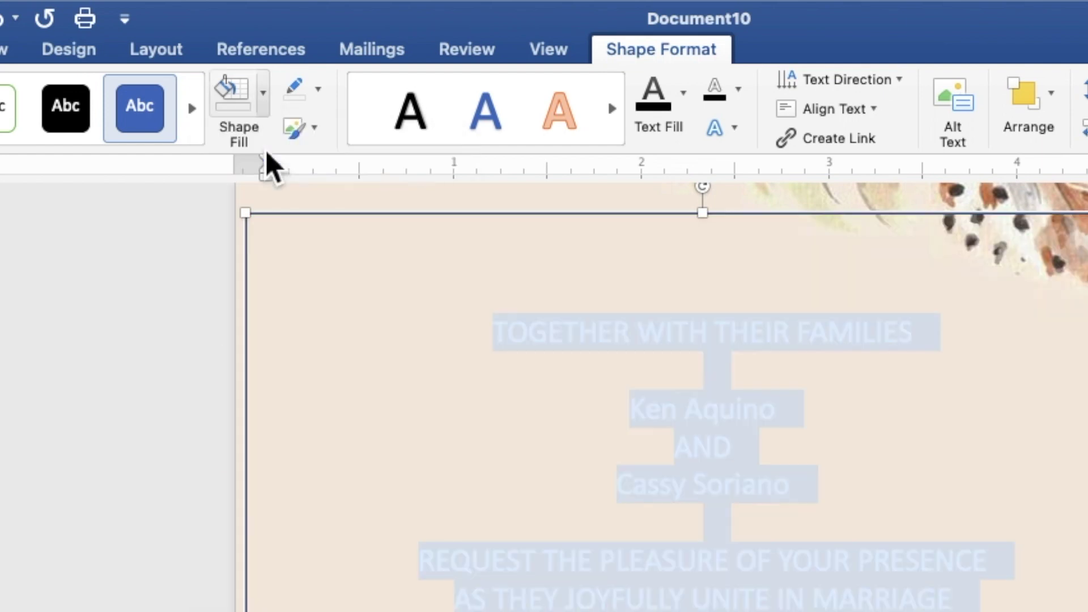
click(322, 97)
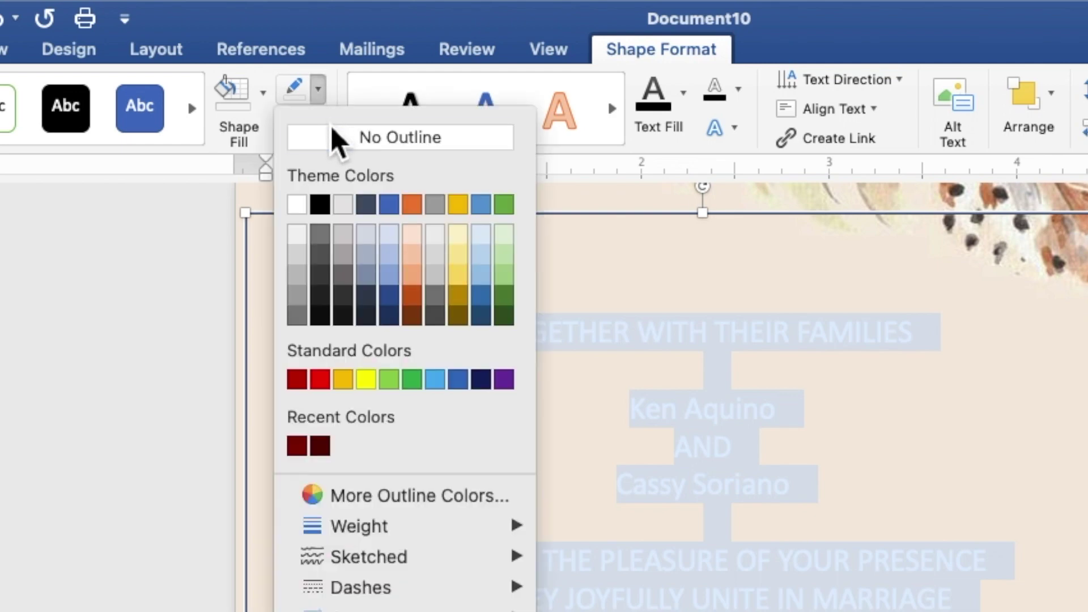
click(331, 140)
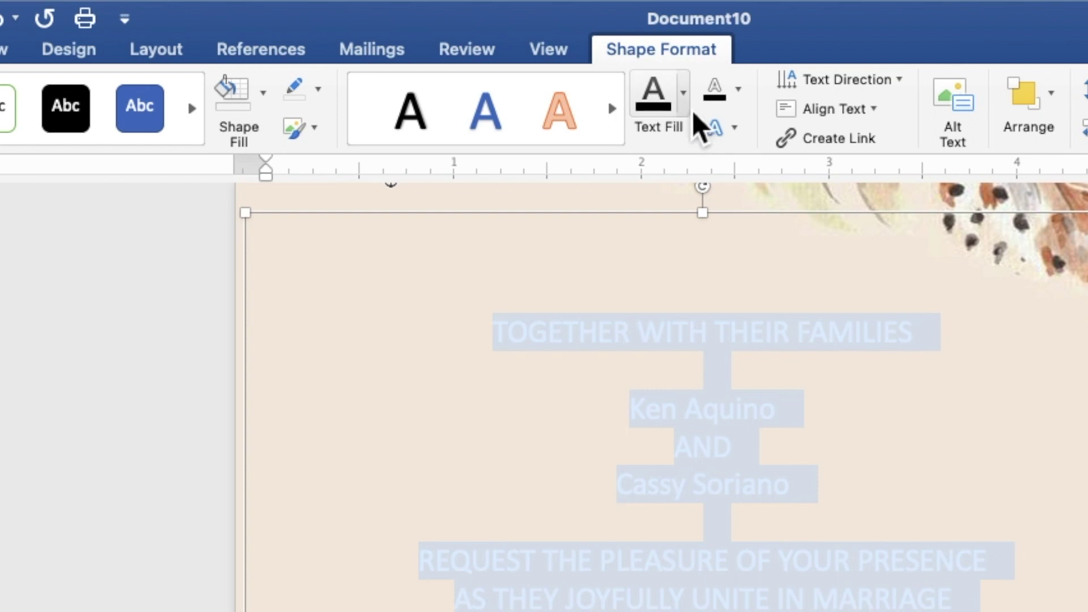
click(684, 92)
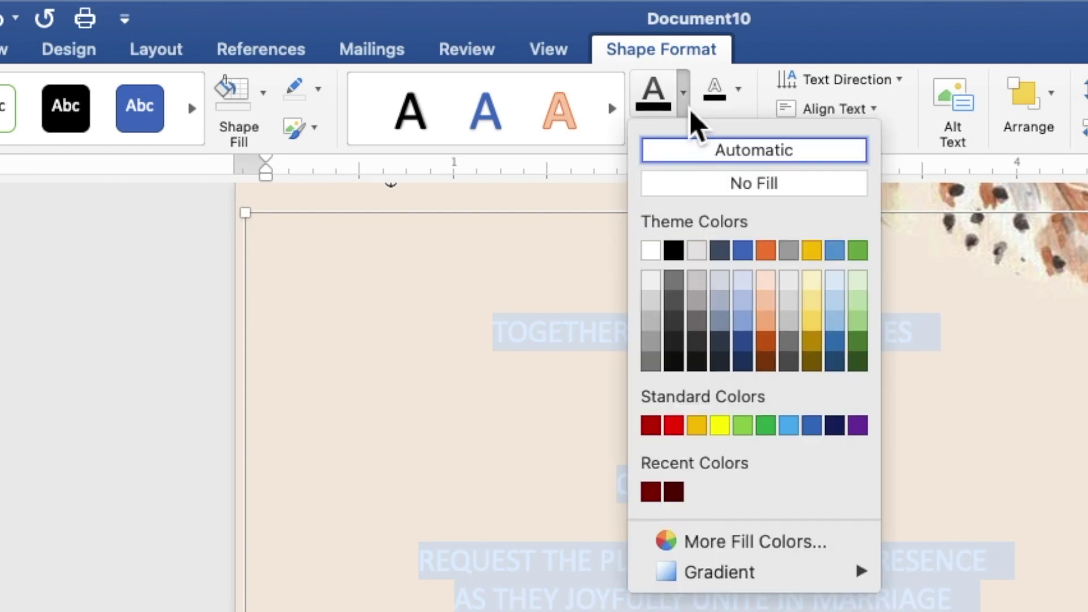
click(678, 254)
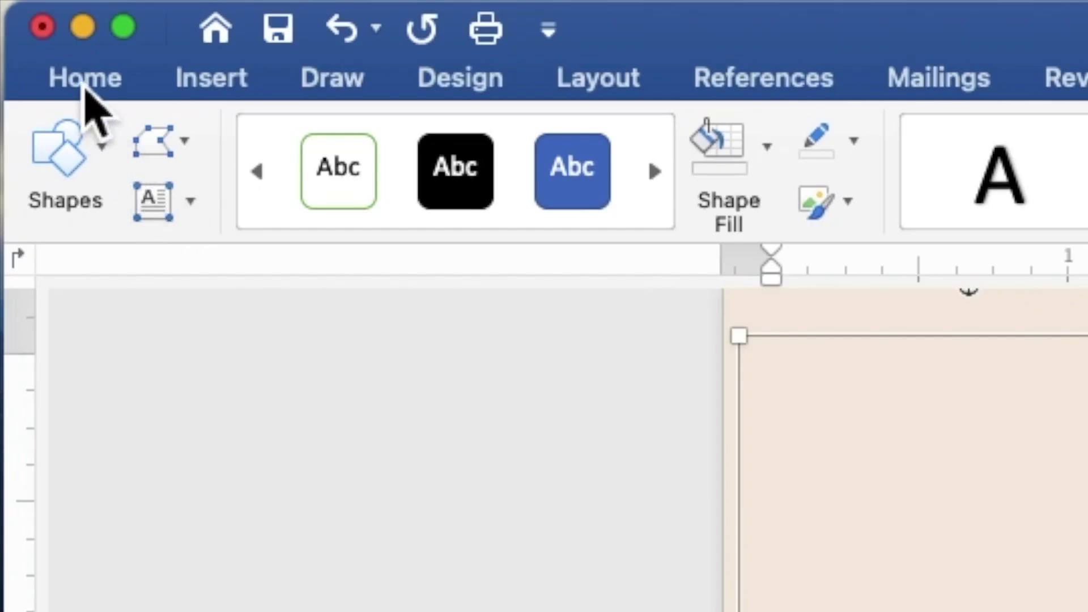
Change all the wording from 12 pt to Times New Roman 10 pt
click(86, 80)
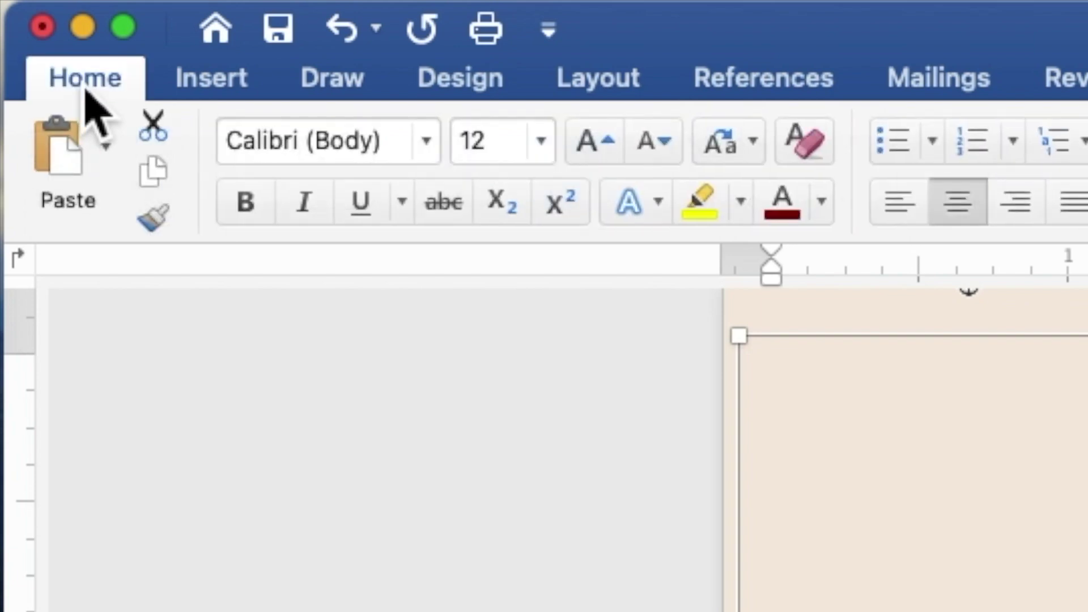
click(442, 151)
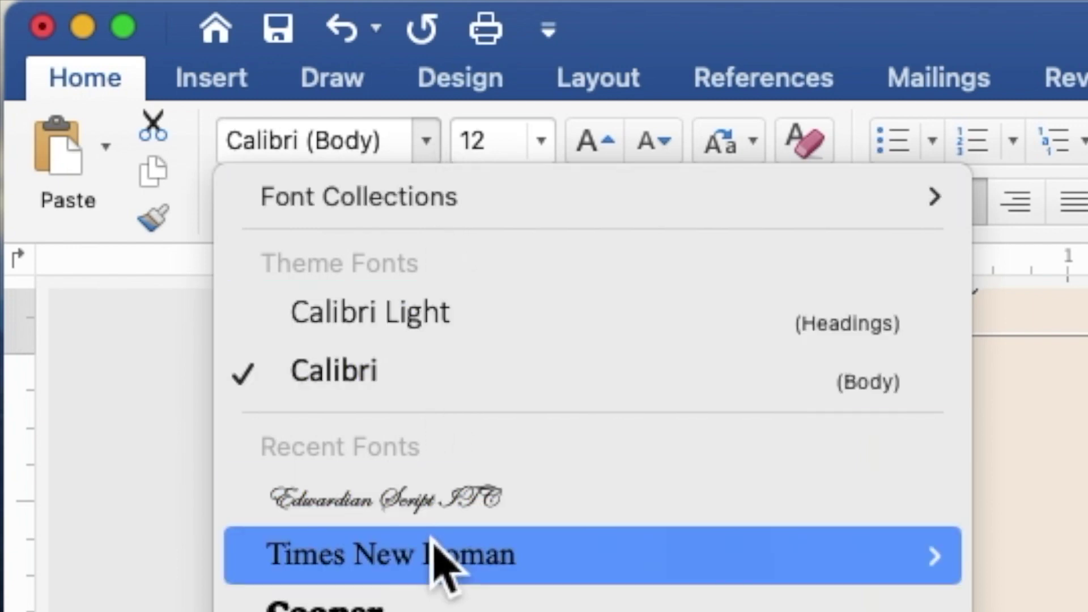
mouse_move(436, 570)
click(437, 573)
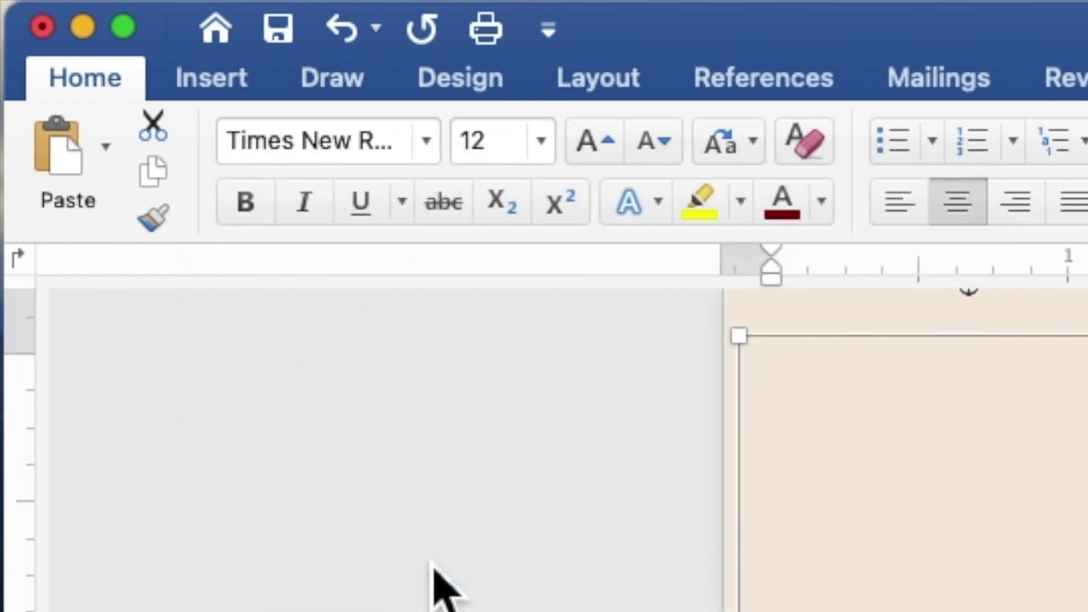
click(505, 145)
drag(505, 146, 462, 165)
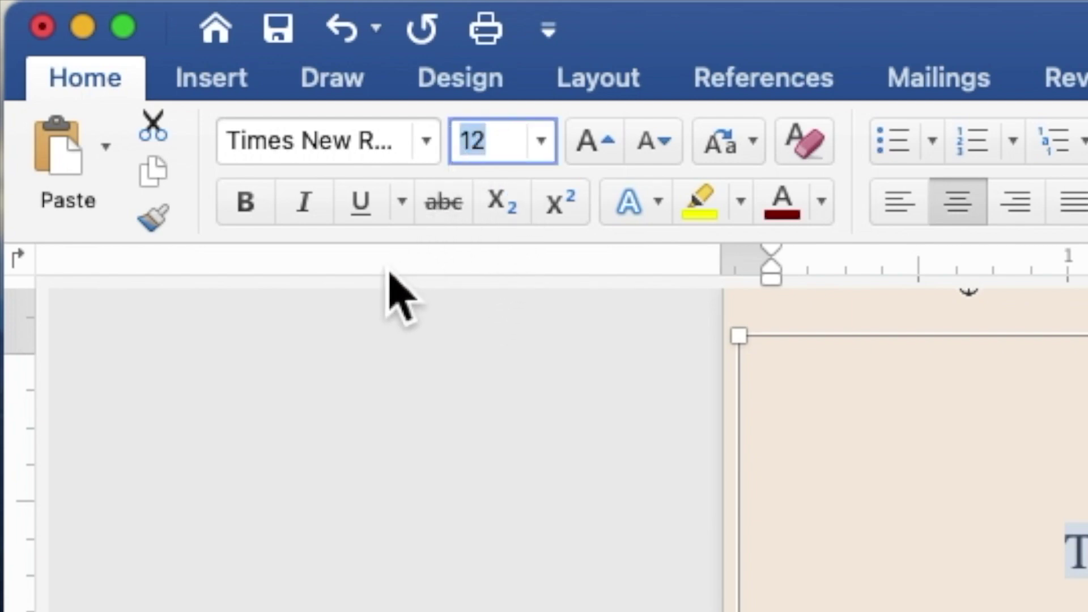
text(10)
key(Return)
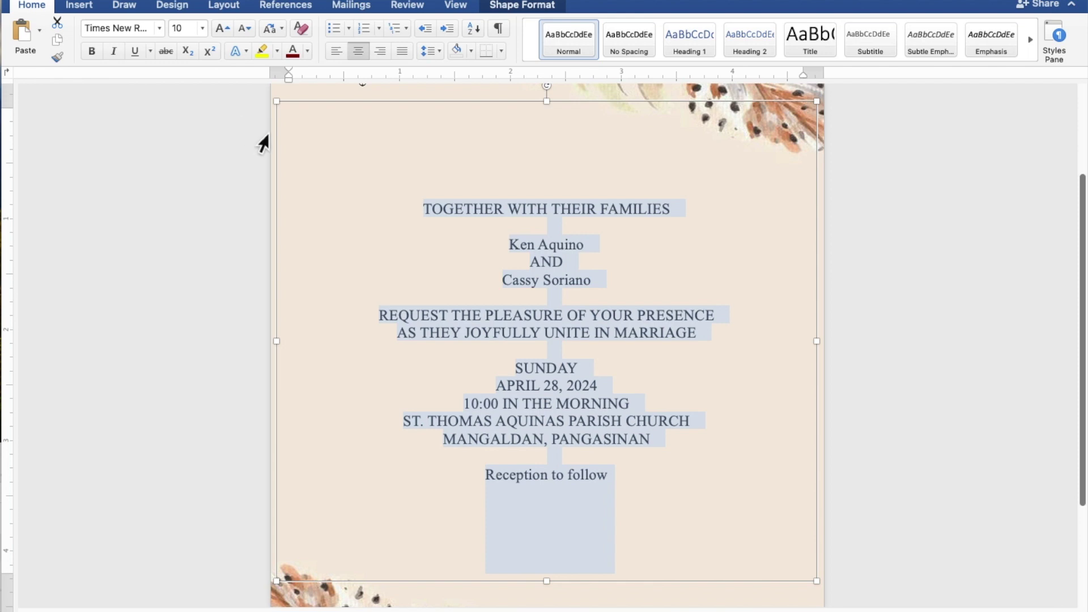
Set both name lines and Reception to follow to Edwardian Script ITC at 20 pt
click(584, 242)
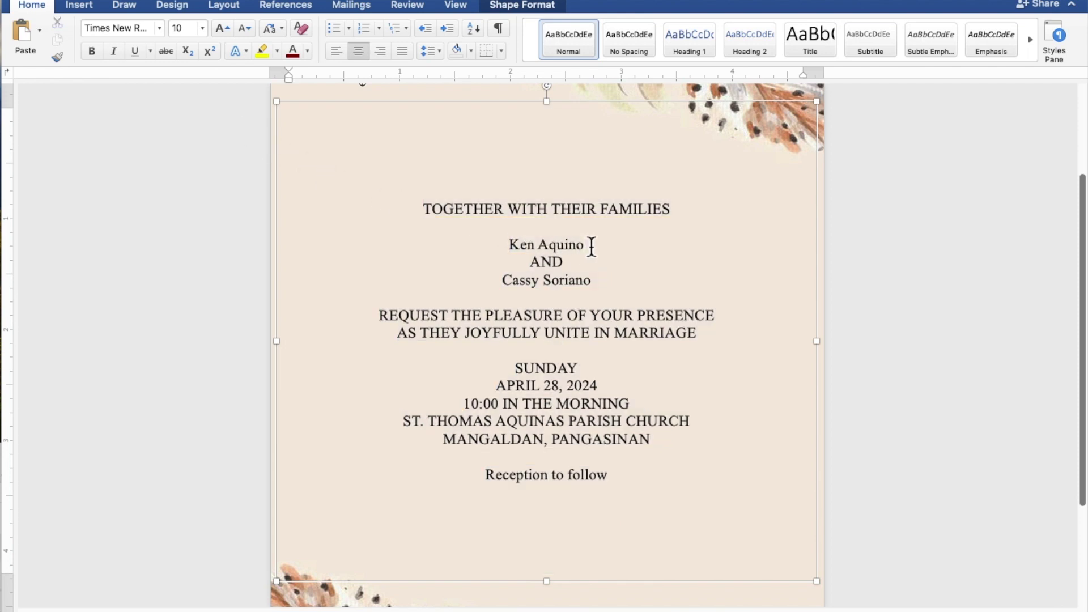
drag(591, 246, 519, 256)
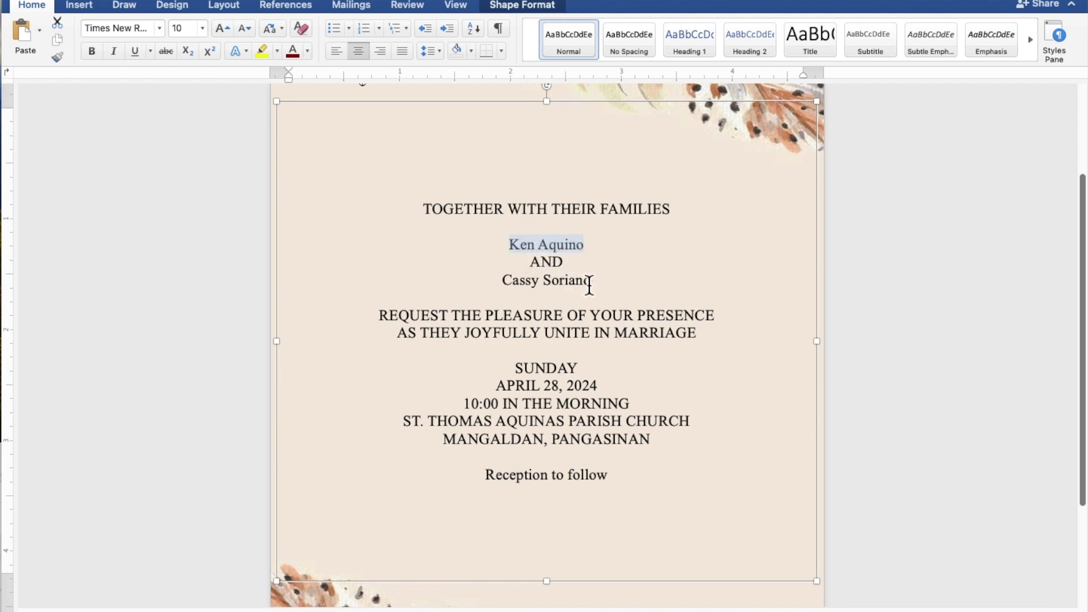
drag(597, 283, 518, 287)
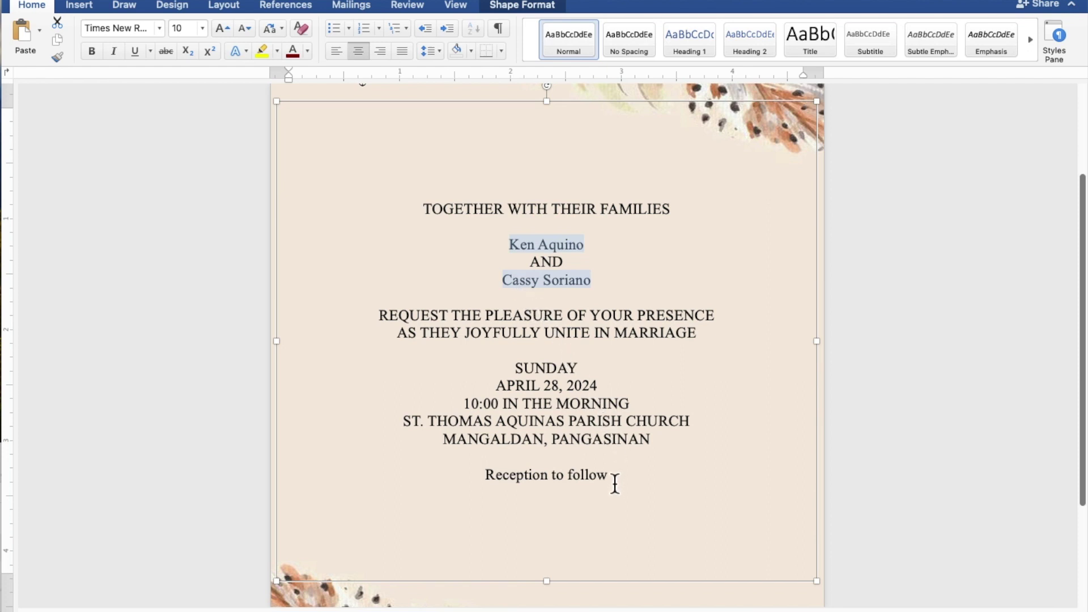
drag(615, 483, 519, 483)
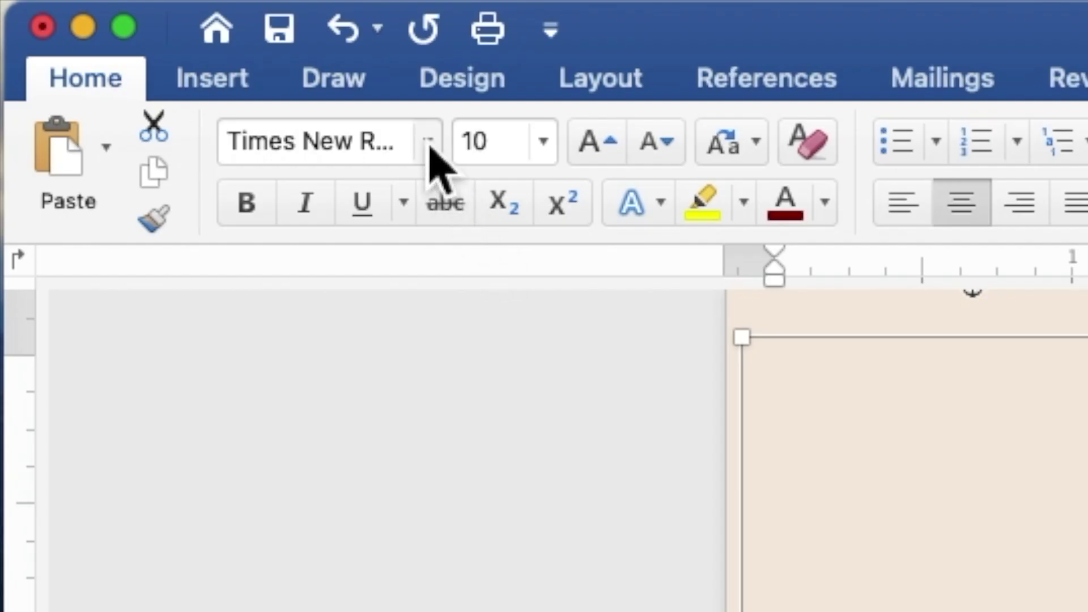
click(429, 142)
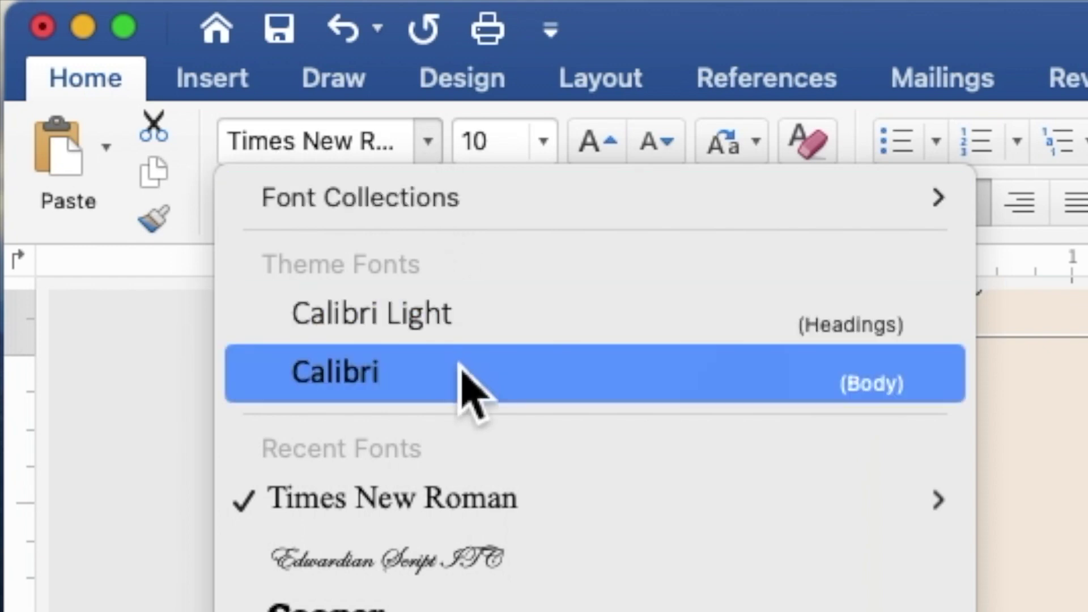
click(464, 559)
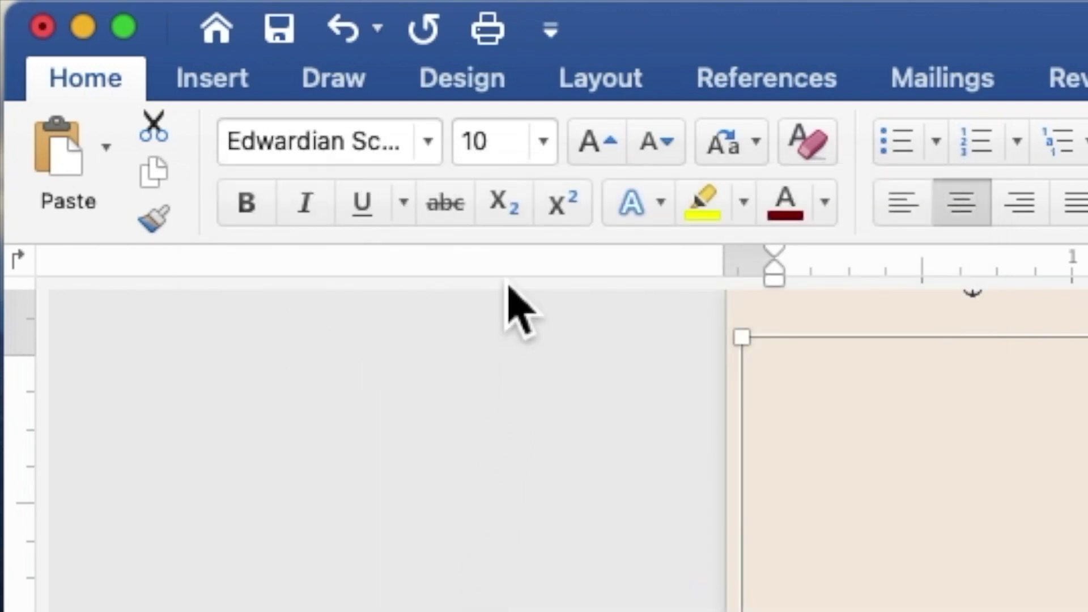
click(506, 150)
drag(506, 154, 462, 157)
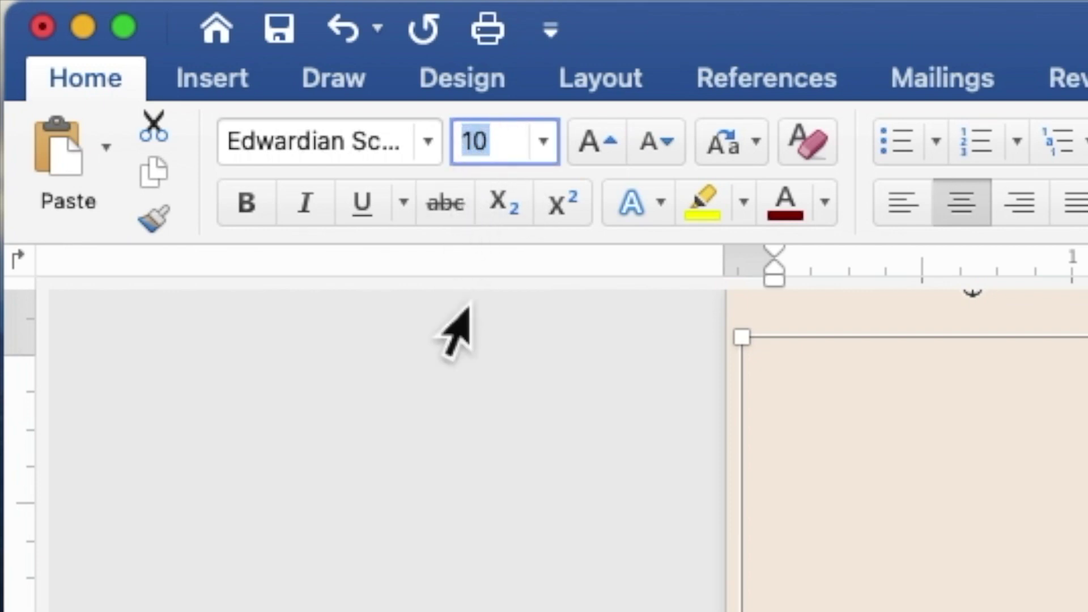
text(20)
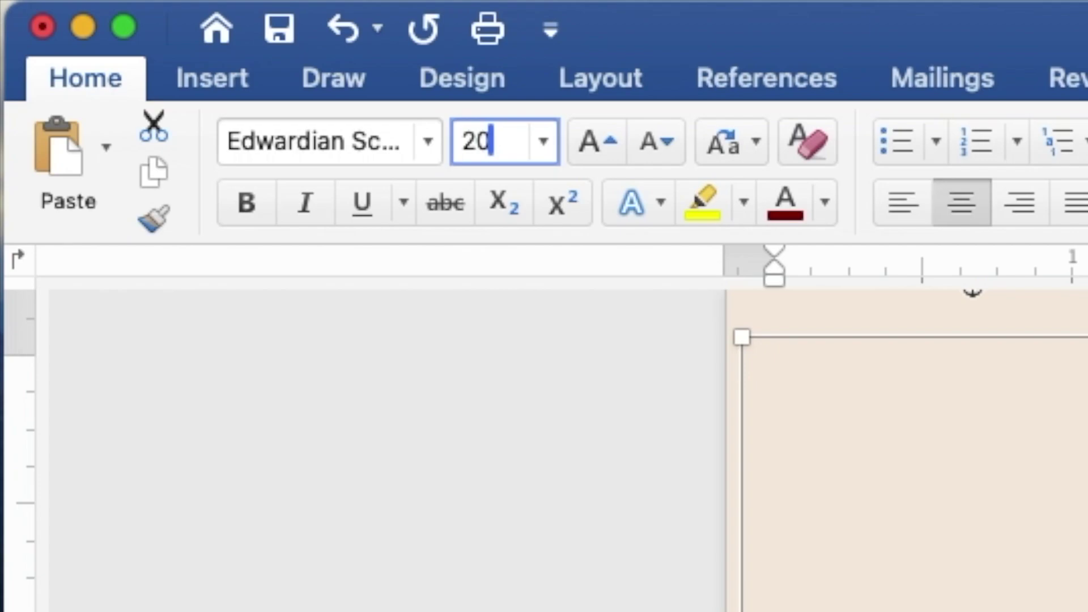
key(Return)
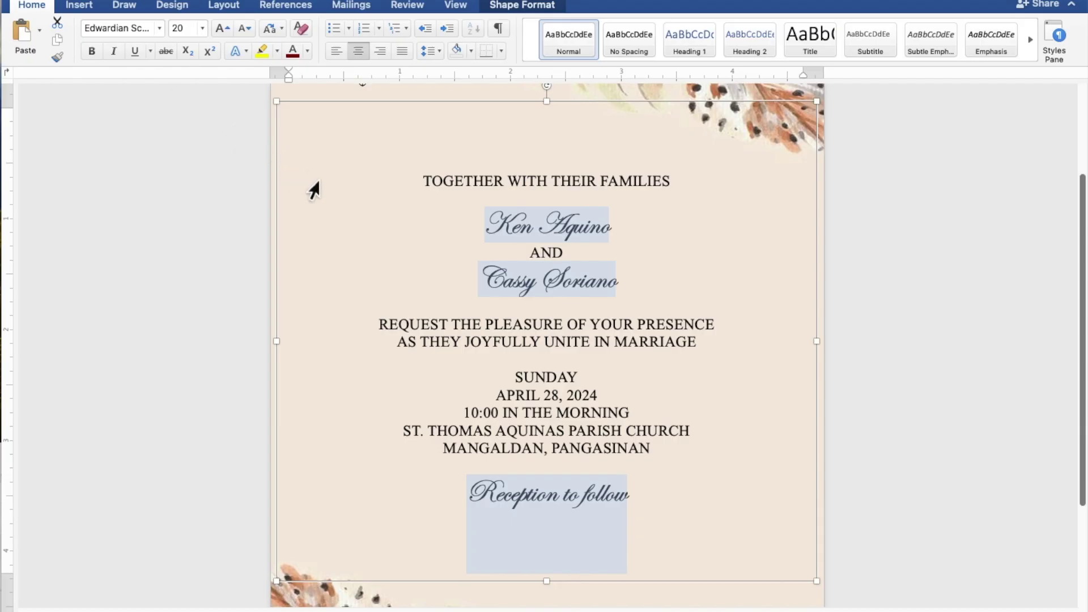
Reselect just the couple's two name lines
click(627, 232)
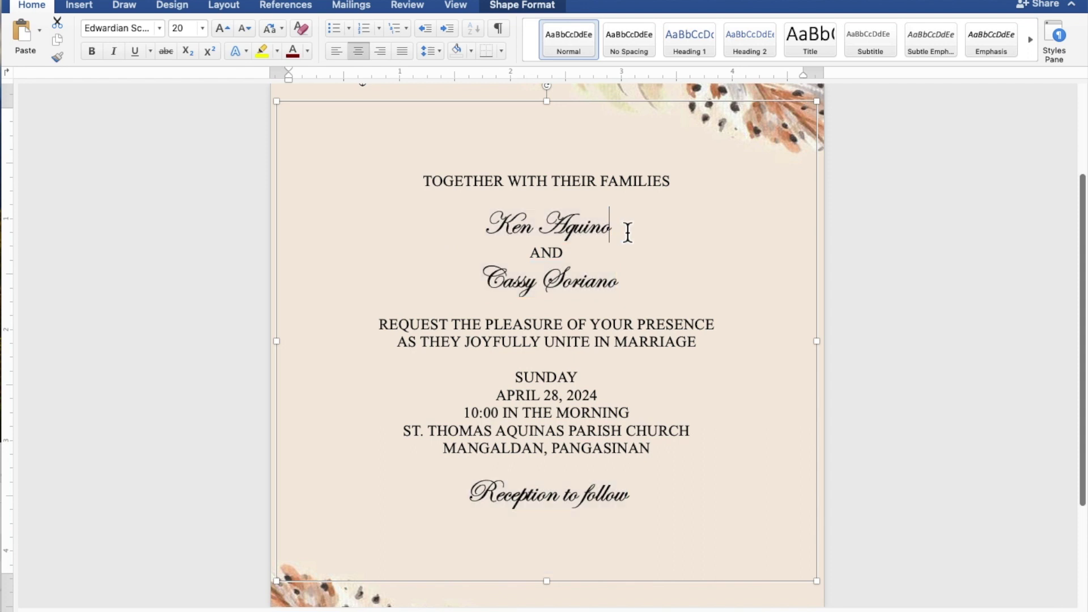
drag(627, 232, 514, 234)
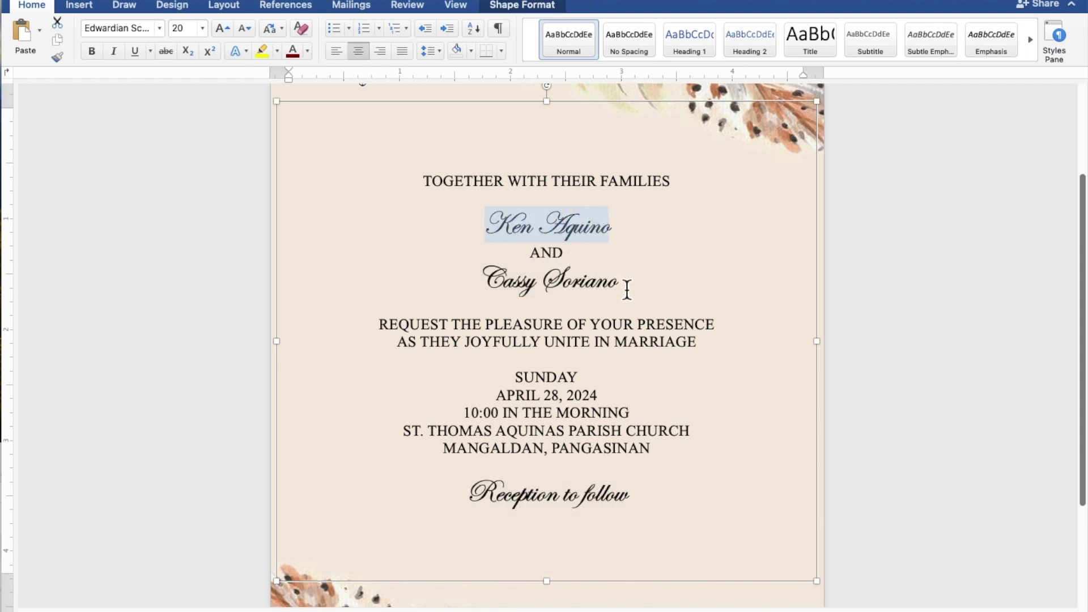
drag(627, 290, 508, 290)
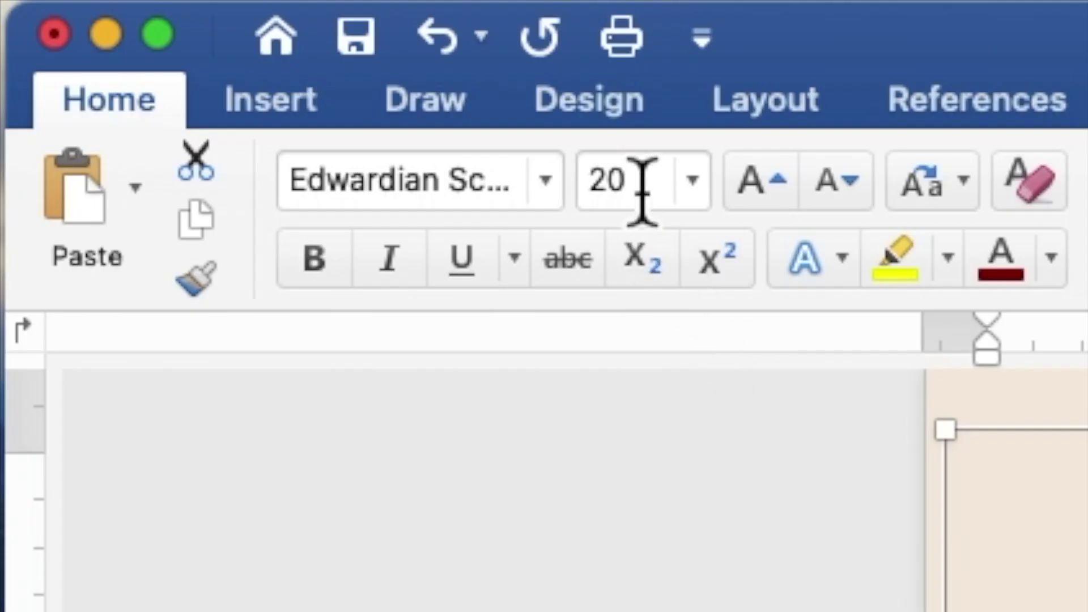
Increase the two selected names from 20 pt to 40 pt
click(187, 29)
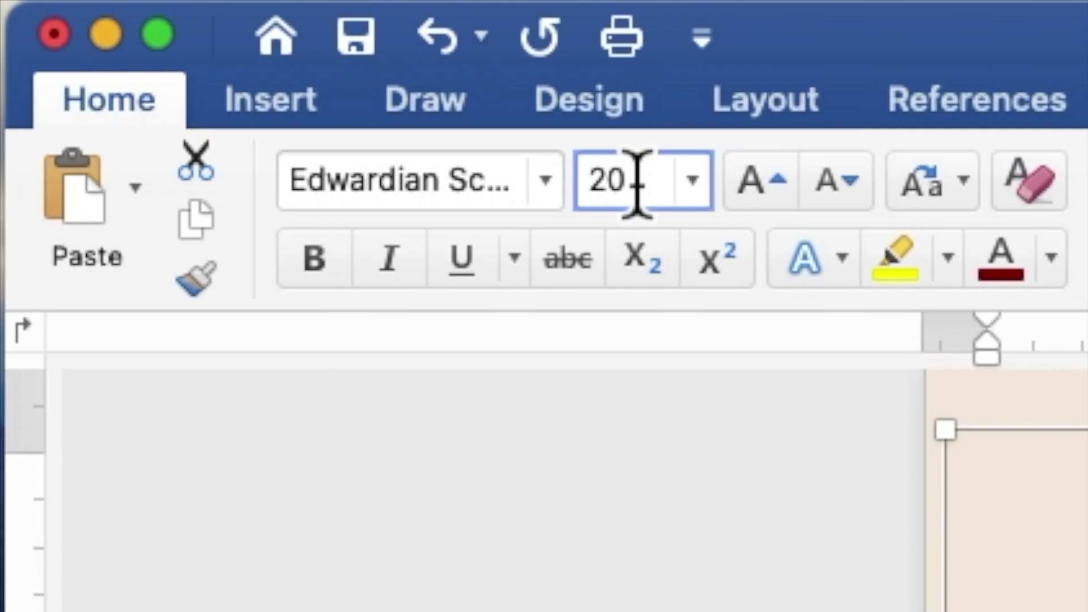
drag(611, 198, 582, 202)
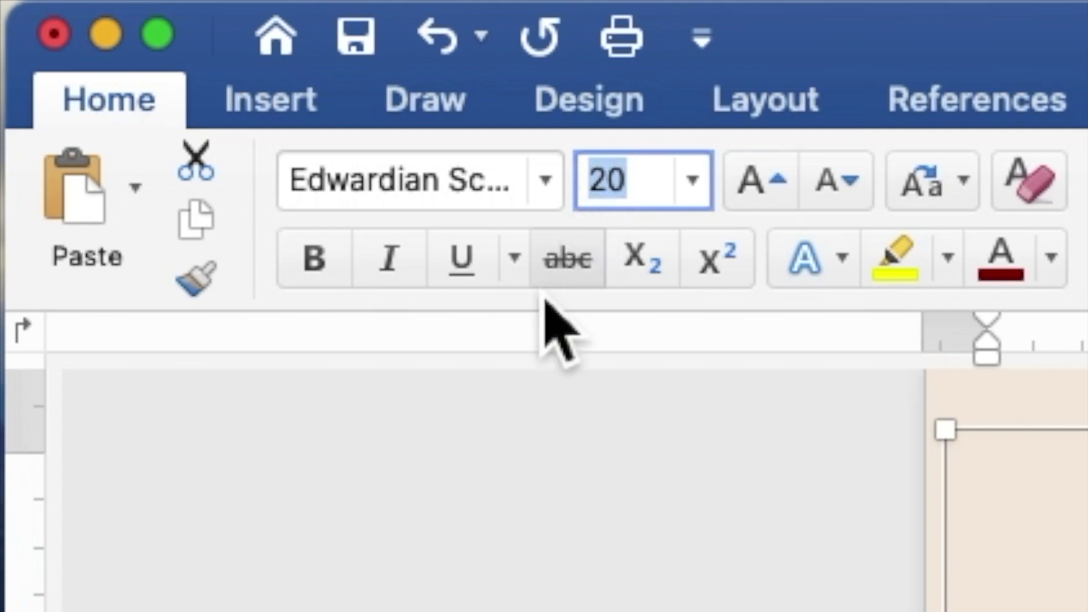
text(40)
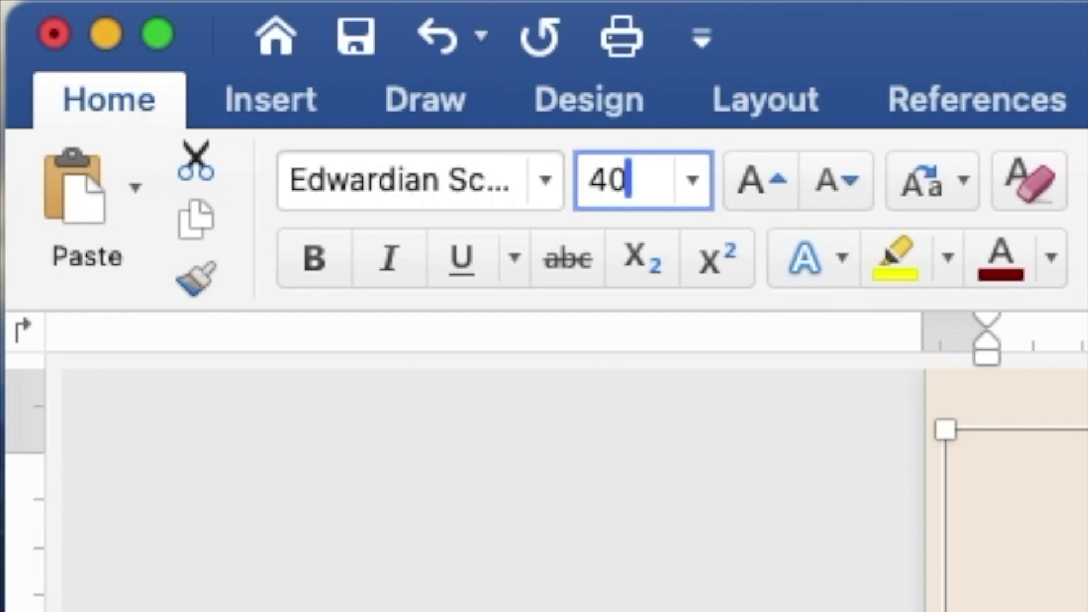
key(Return)
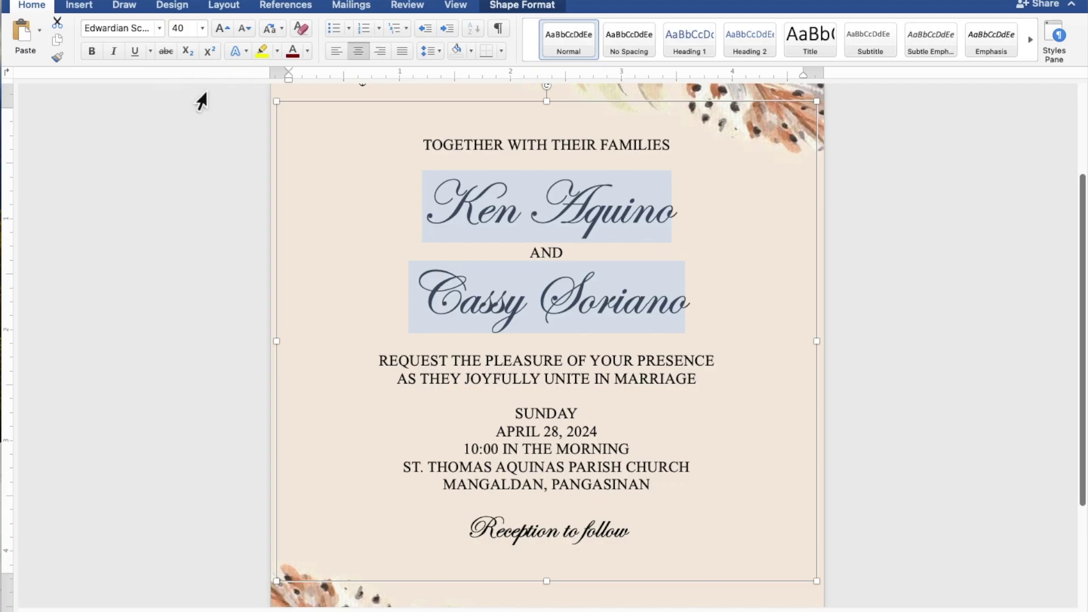
click(568, 165)
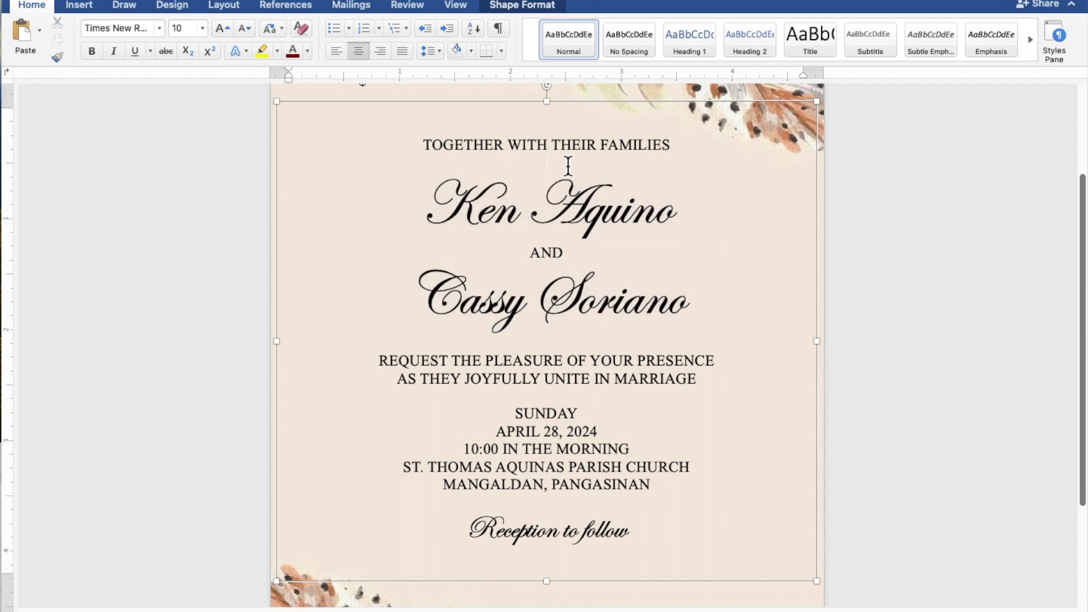
Insert blank lines above and below the names and above SUNDAY, then lengthen the text box downward
key(Return)
key(Return)
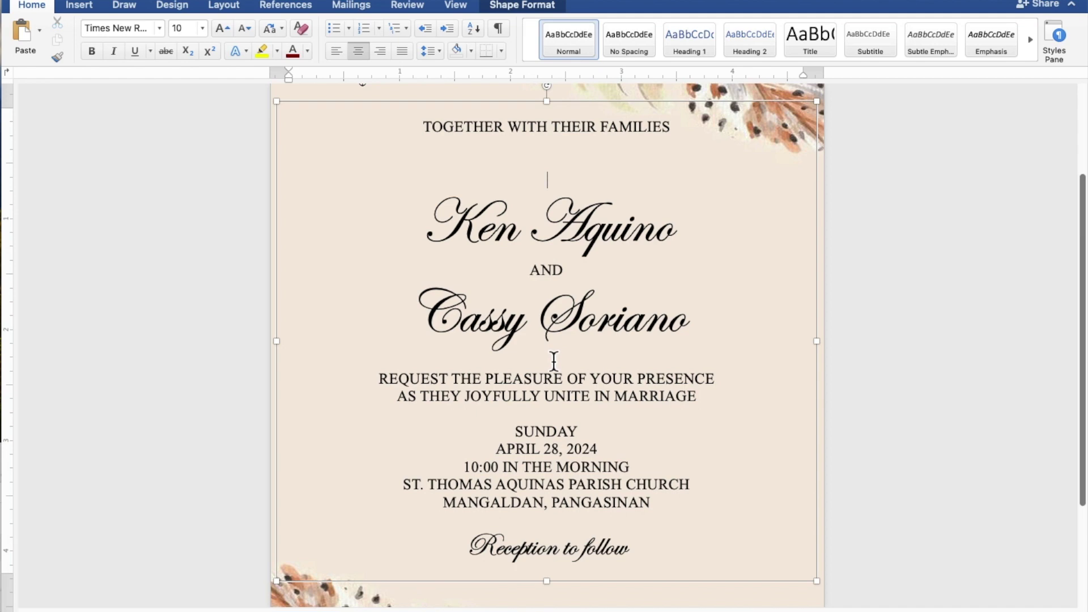
key(Return)
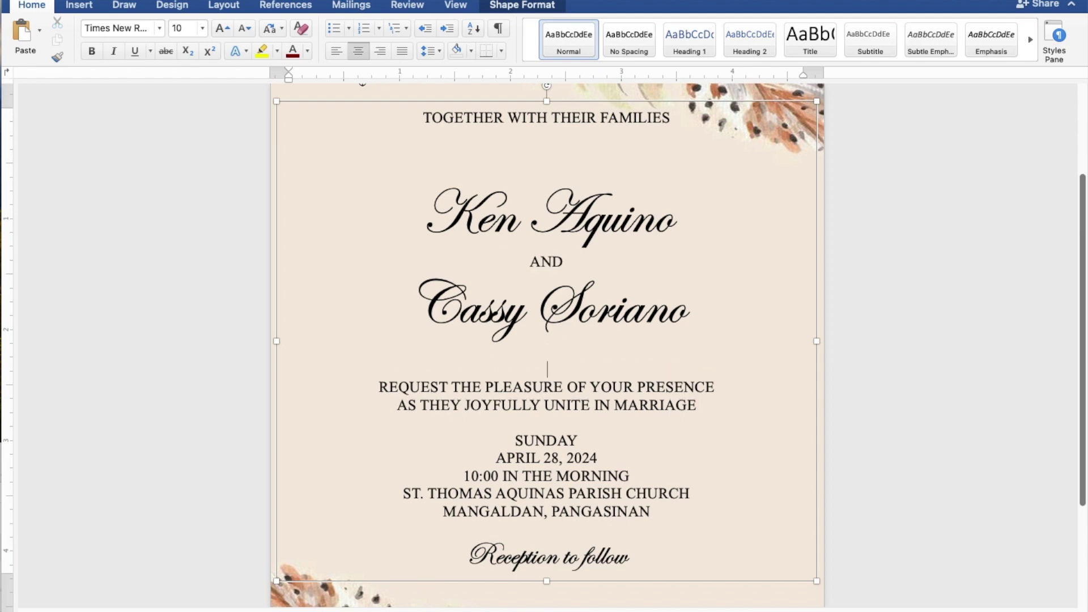
key(Return)
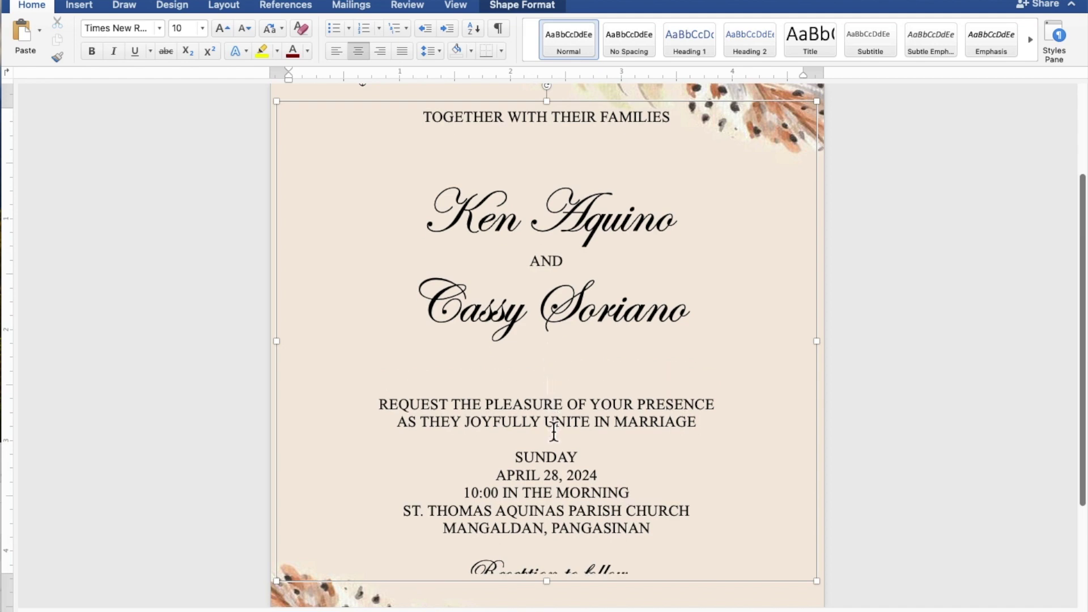
key(Return)
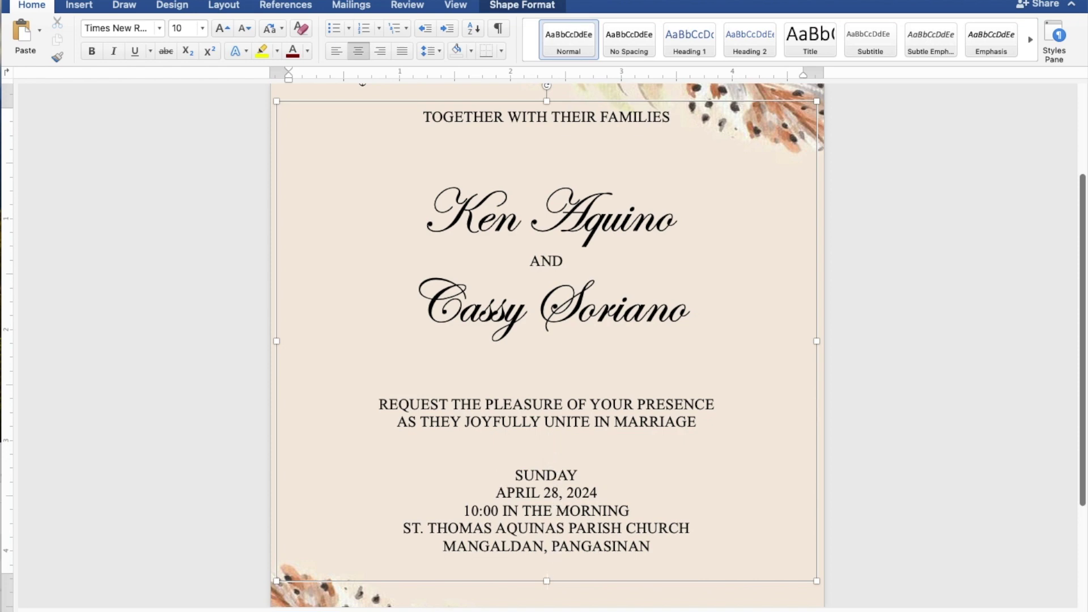
drag(556, 592, 555, 605)
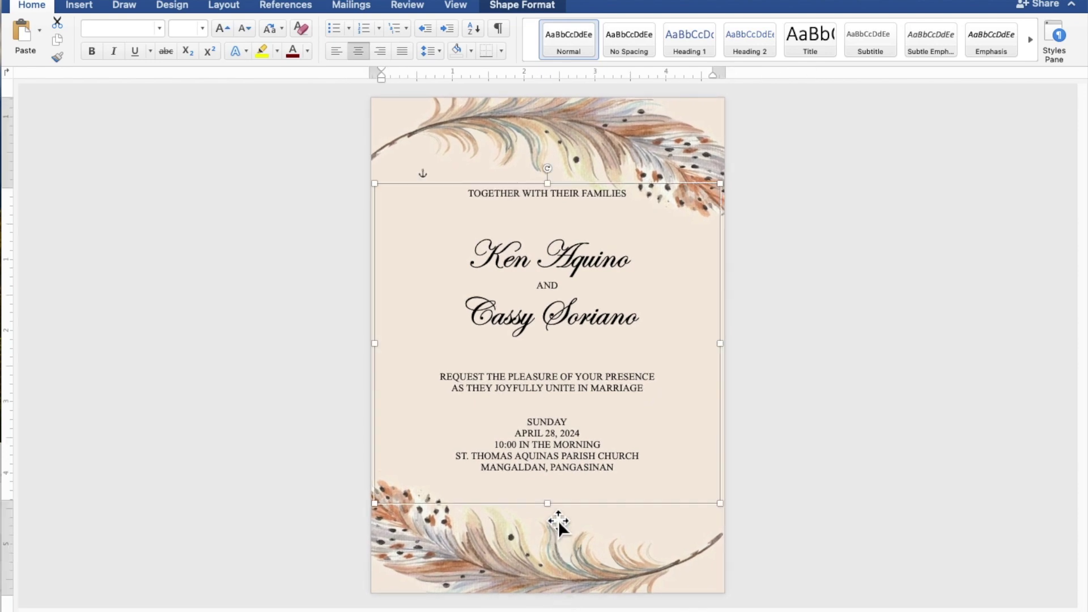
Stretch the text box to 4.86" × 4.93" so 'Reception to follow' reappears, then raise it slightly
drag(558, 513, 555, 543)
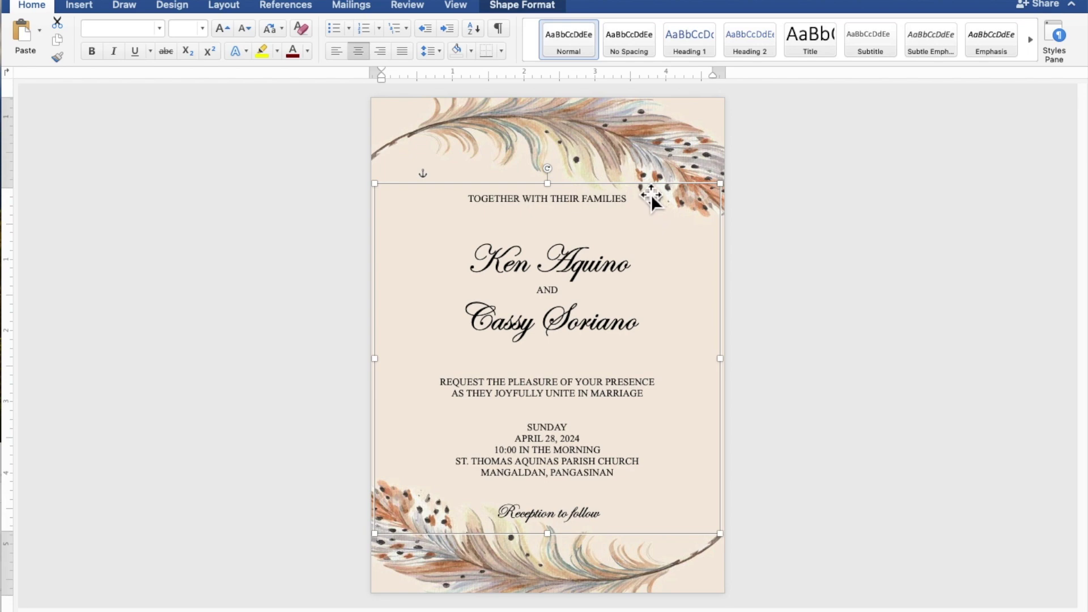
key(Up)
key(Up)
key(Up)
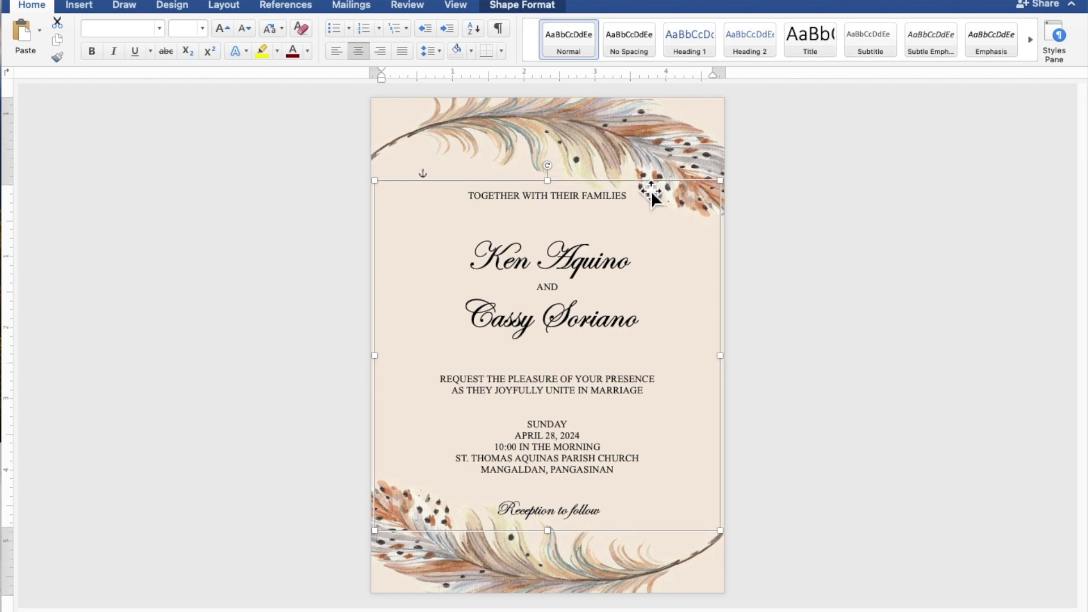
click(911, 301)
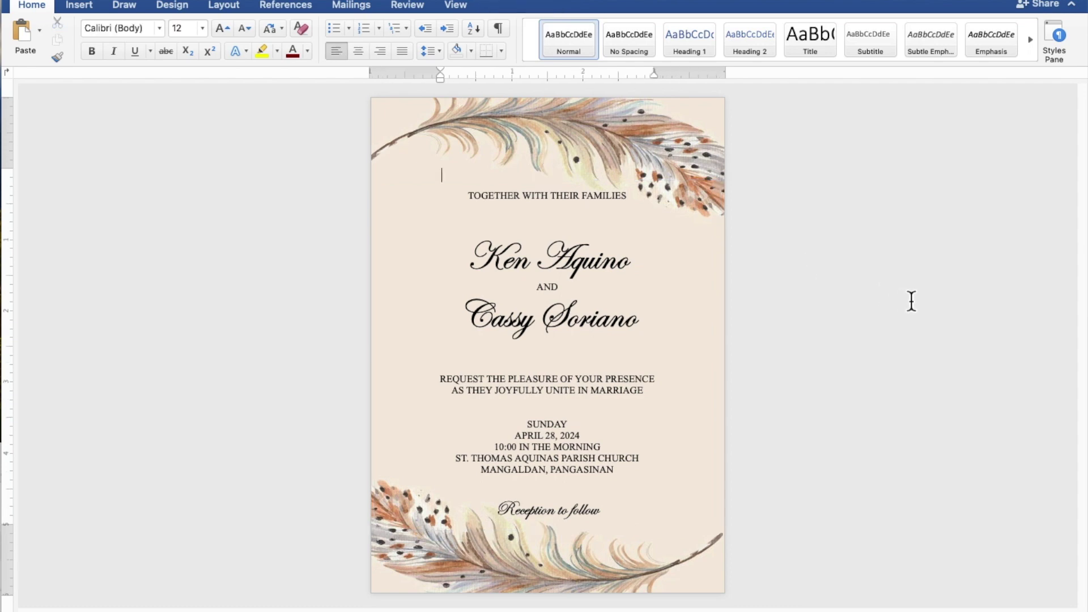